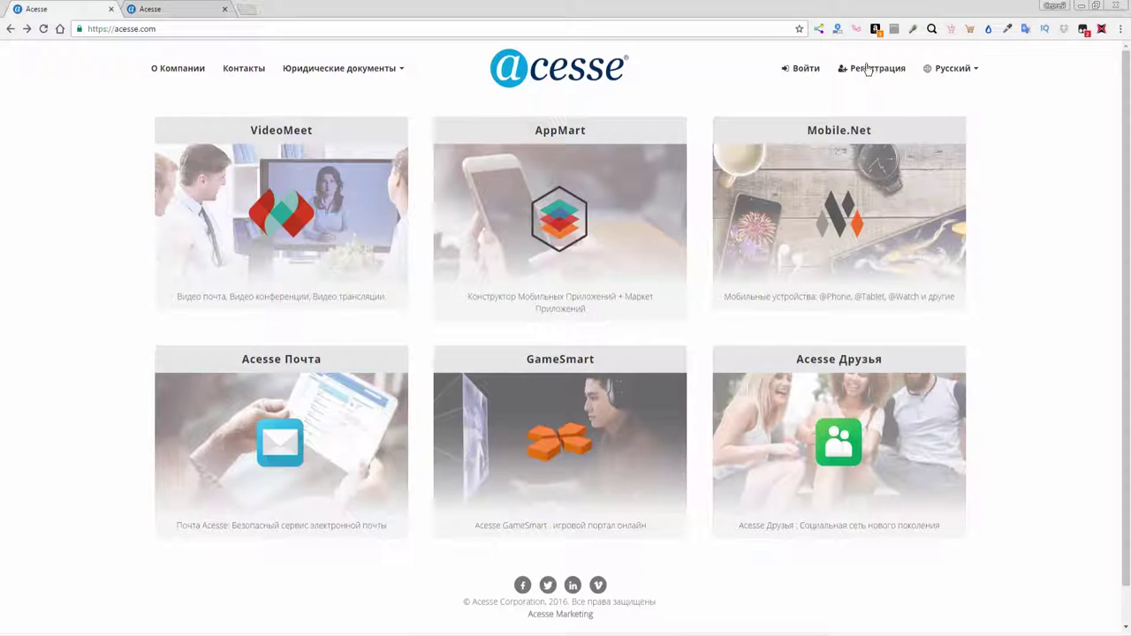
- Open the Acesse account registration form and examine its sponsor number and name fields and the available page languages
left_click(162, 9)
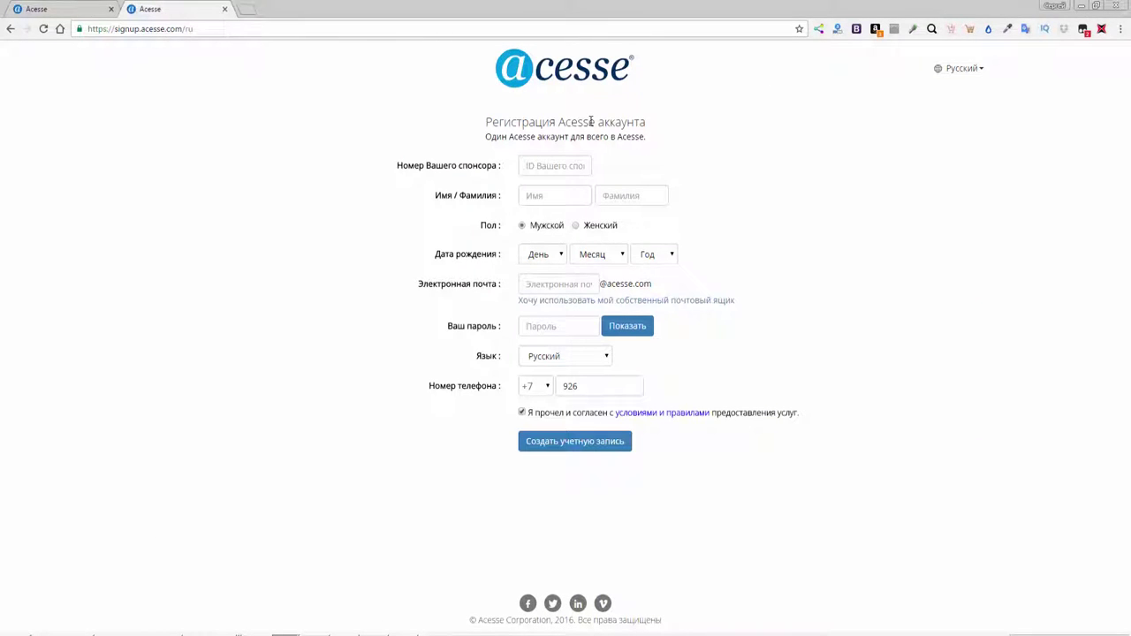
left_click(530, 165)
left_click(538, 193)
left_click(616, 194)
left_click(956, 71)
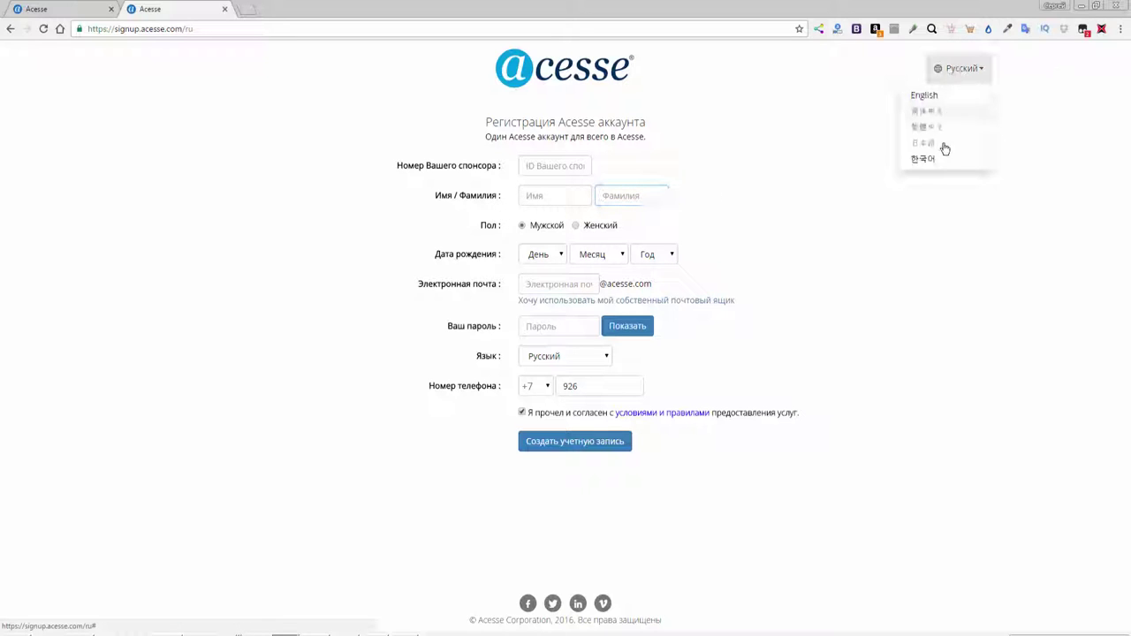
left_click(851, 85)
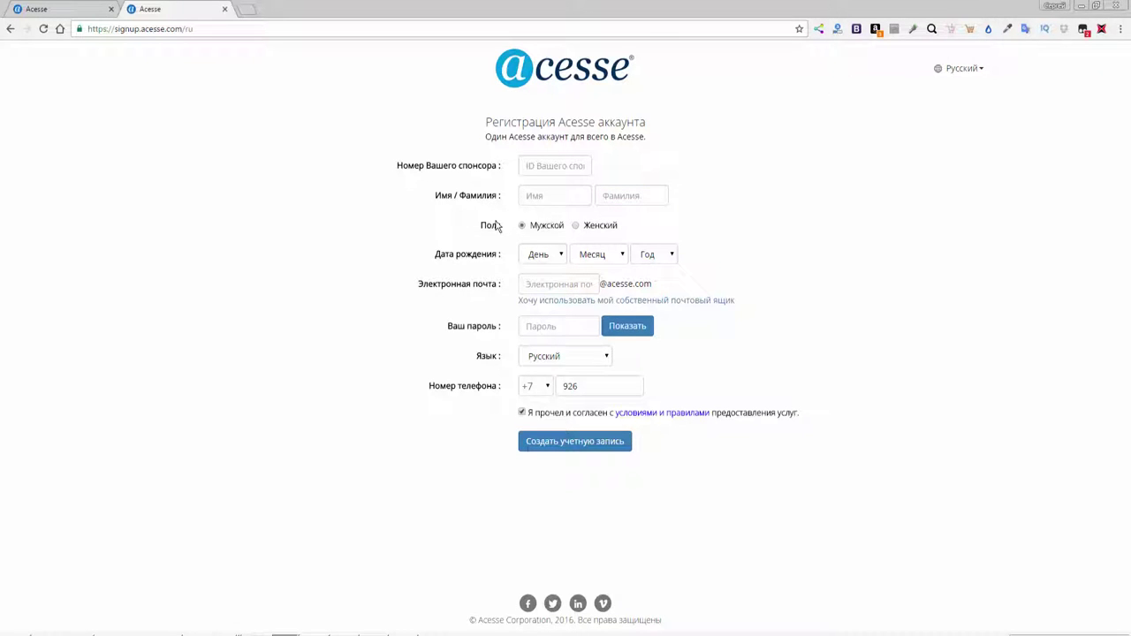
- Examine the registration form's e-mail and password fields and the options for the account language
left_click(554, 283)
left_click(550, 327)
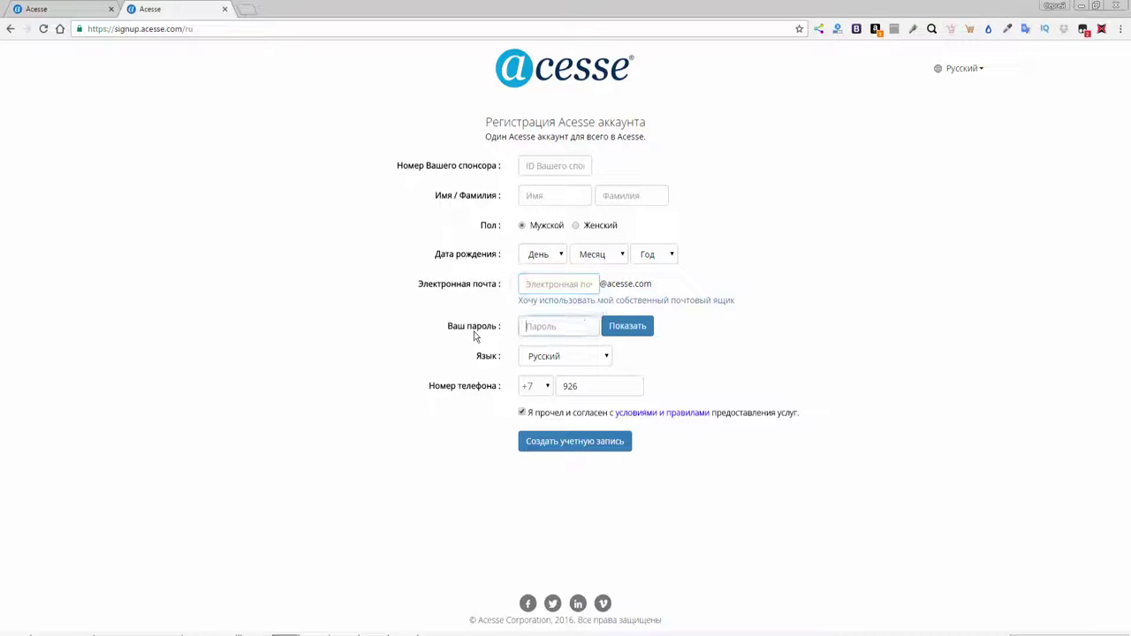
left_click(636, 329)
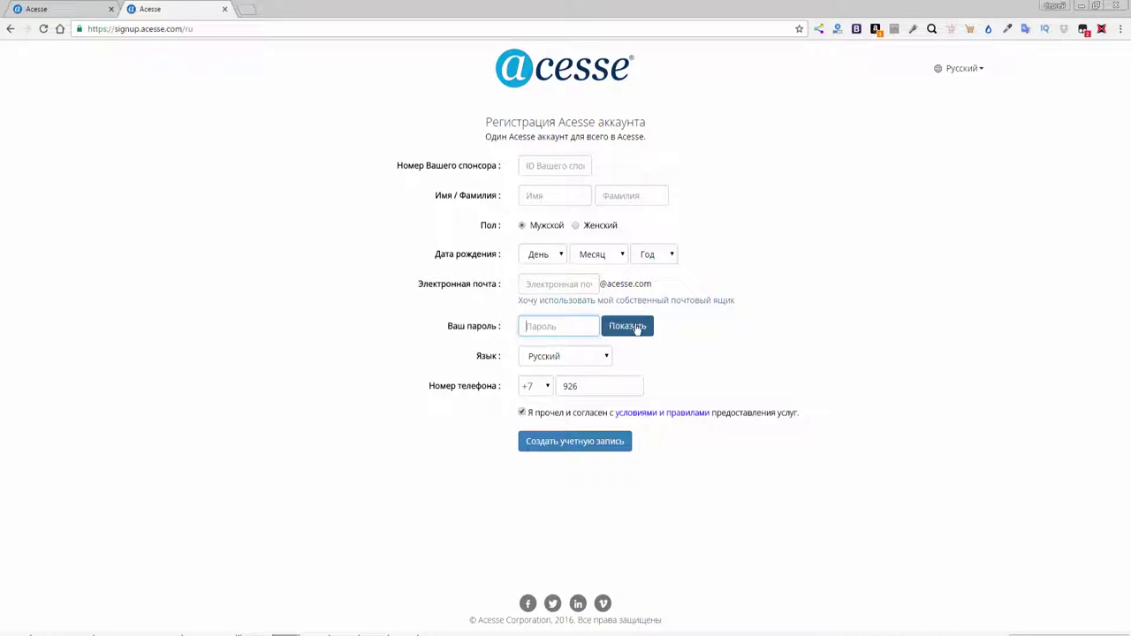
left_click(599, 365)
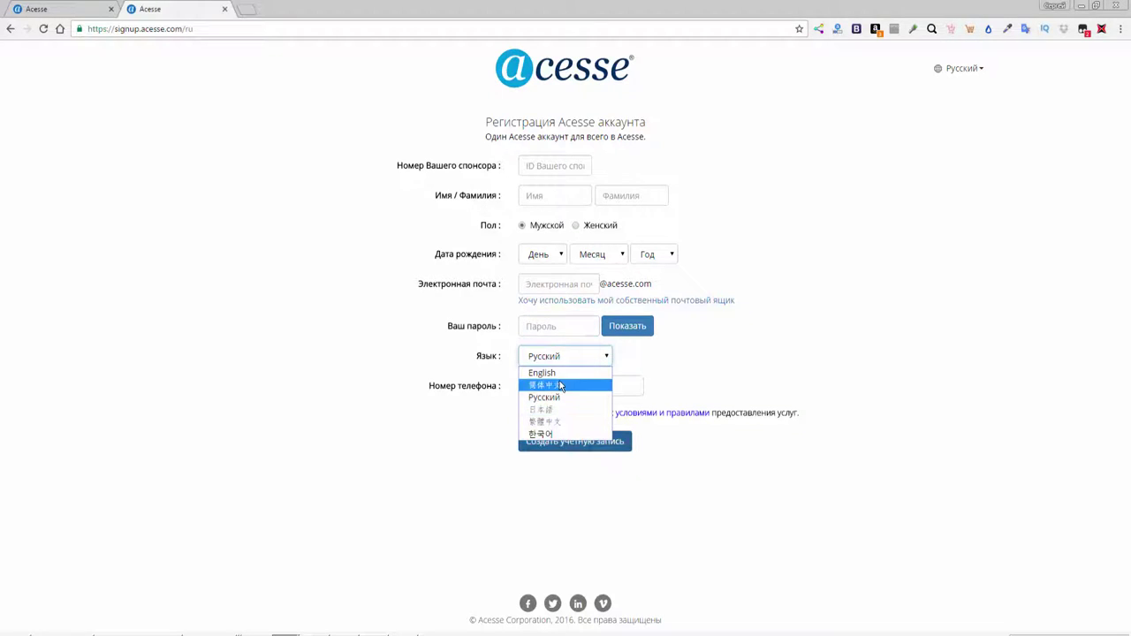
left_click(645, 360)
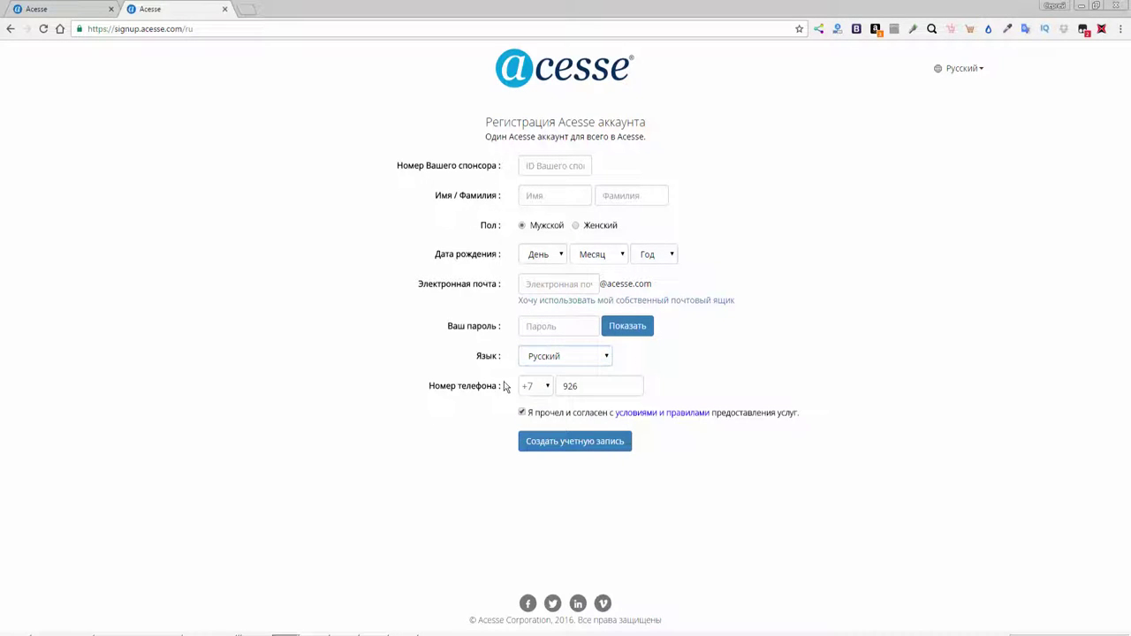
- Examine the country code list and the phone number field in the registration form
left_click(547, 392)
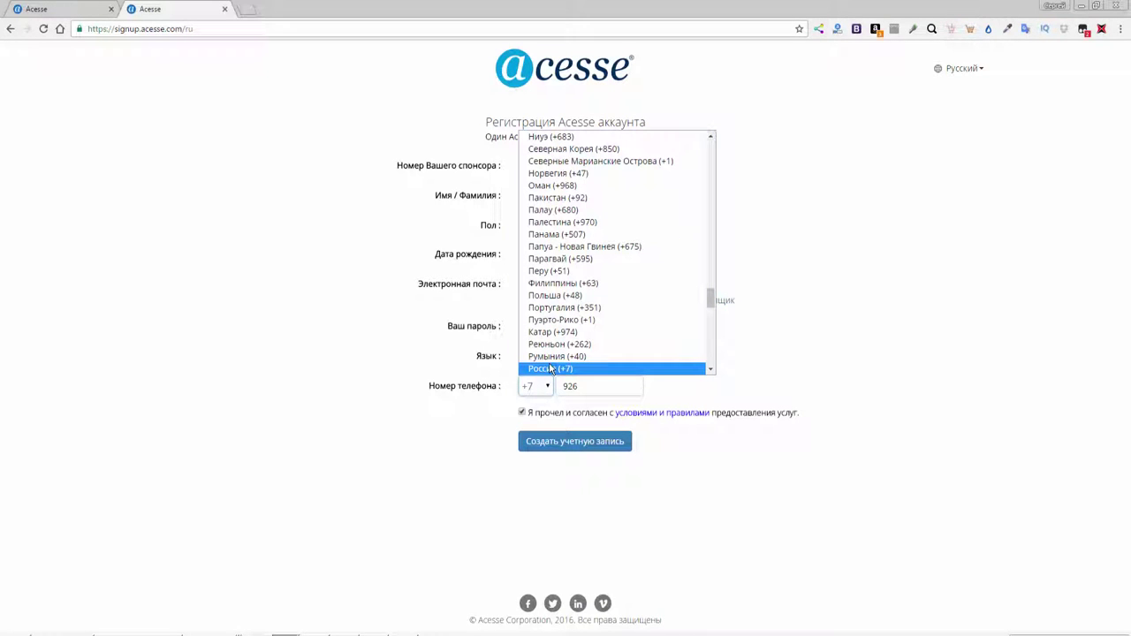
left_click(743, 338)
left_click(583, 387)
double_click(575, 386)
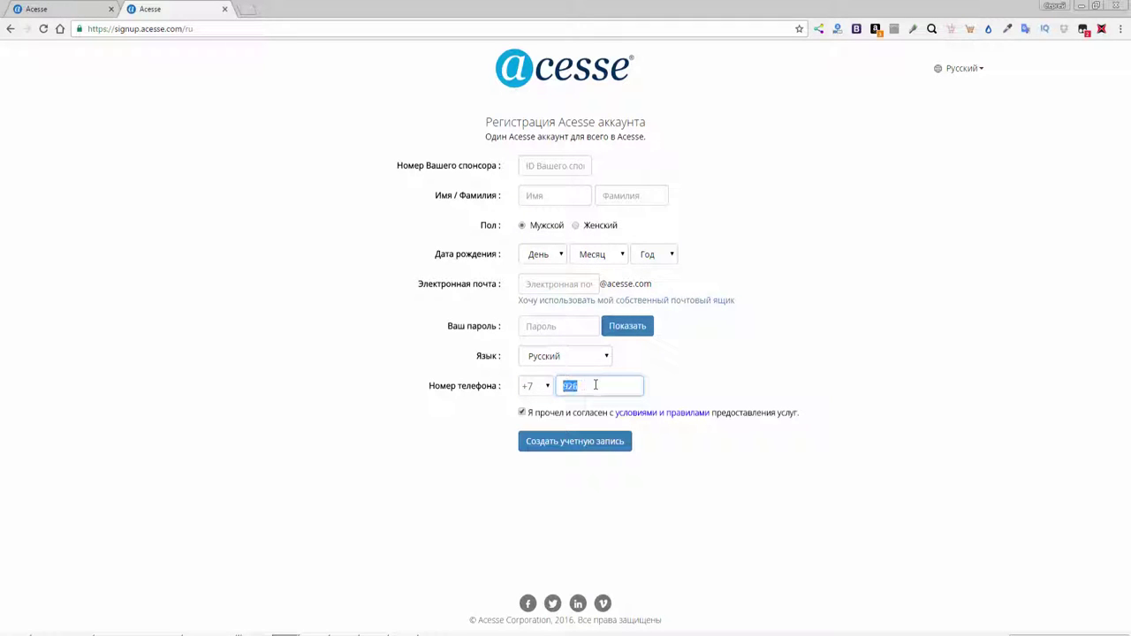
left_click(575, 387)
double_click(574, 387)
key("Home")
left_click(570, 284)
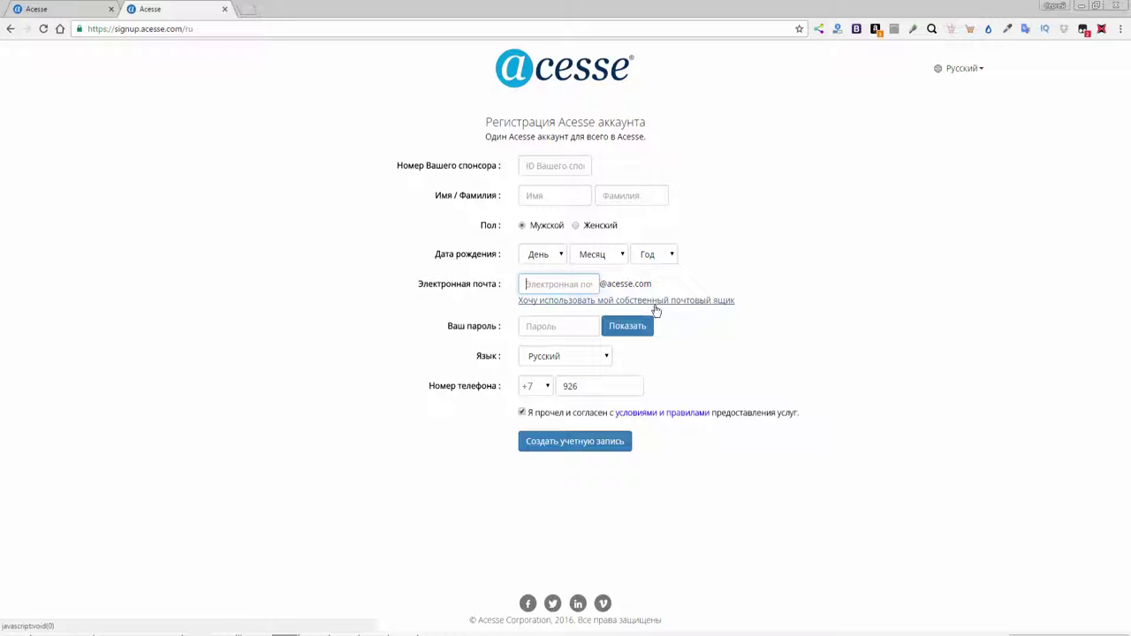
left_click(616, 301)
left_click(536, 288)
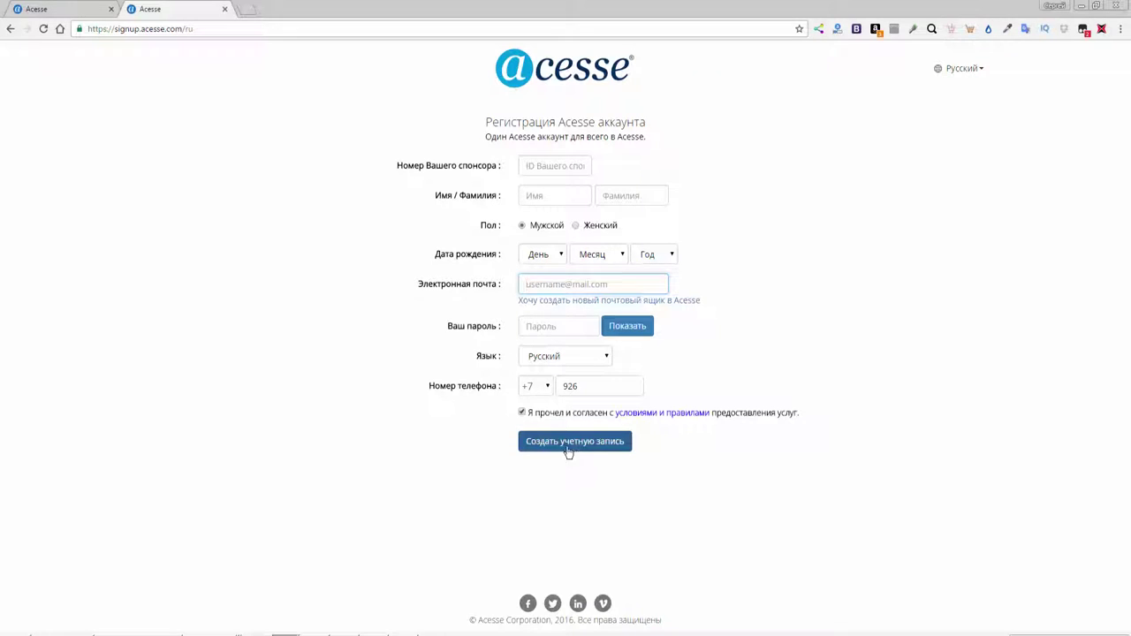
- Return to the Acesse home page and examine the GameSmart and Acesse Друзья service tiles
left_click(35, 9)
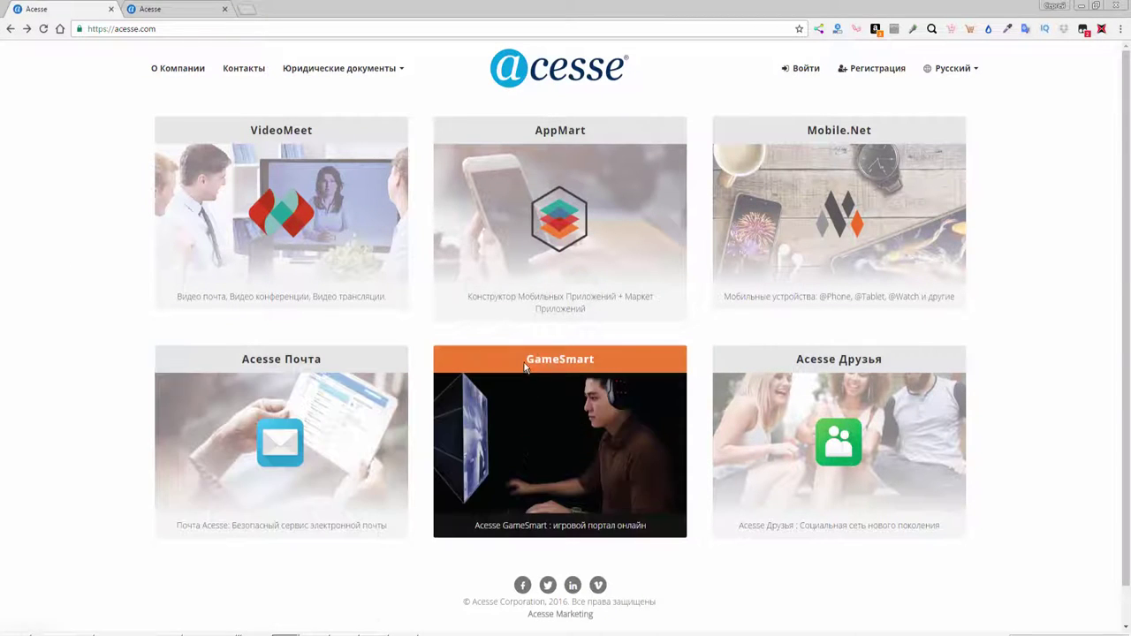
left_click_drag(528, 360, 602, 360)
left_click(555, 359)
left_click_drag(529, 360, 595, 361)
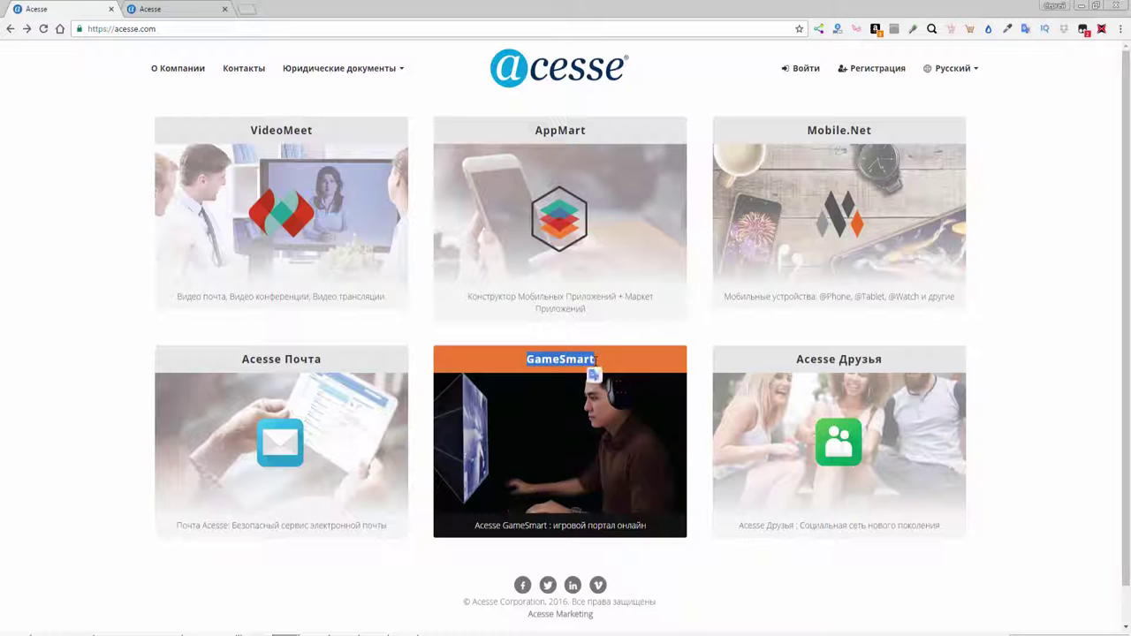
left_click(595, 361)
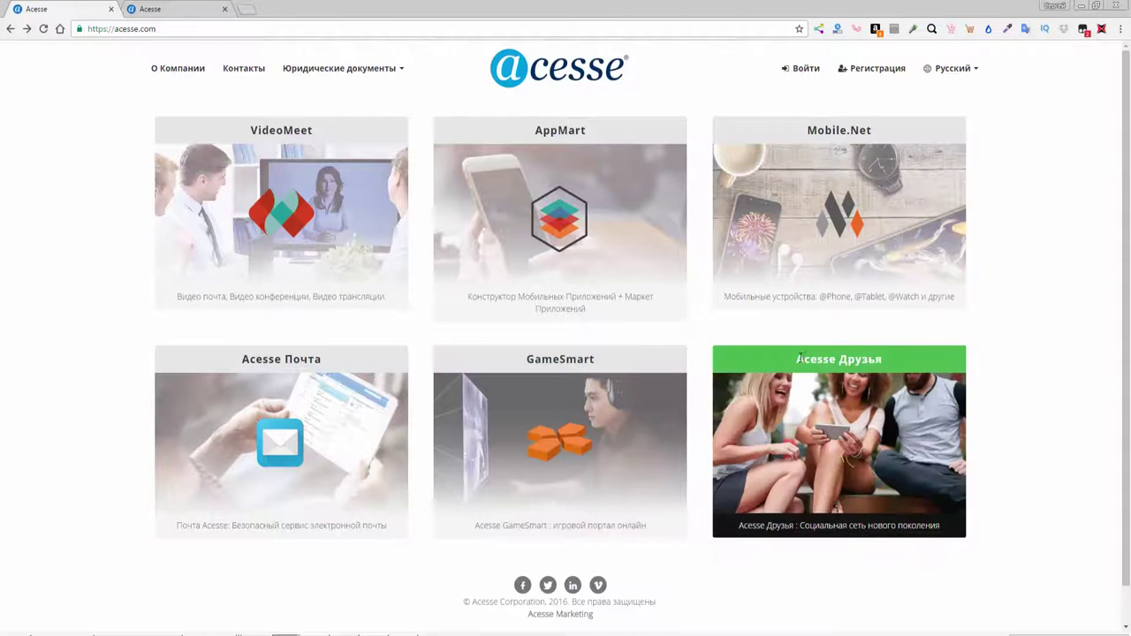
left_click_drag(796, 360, 883, 358)
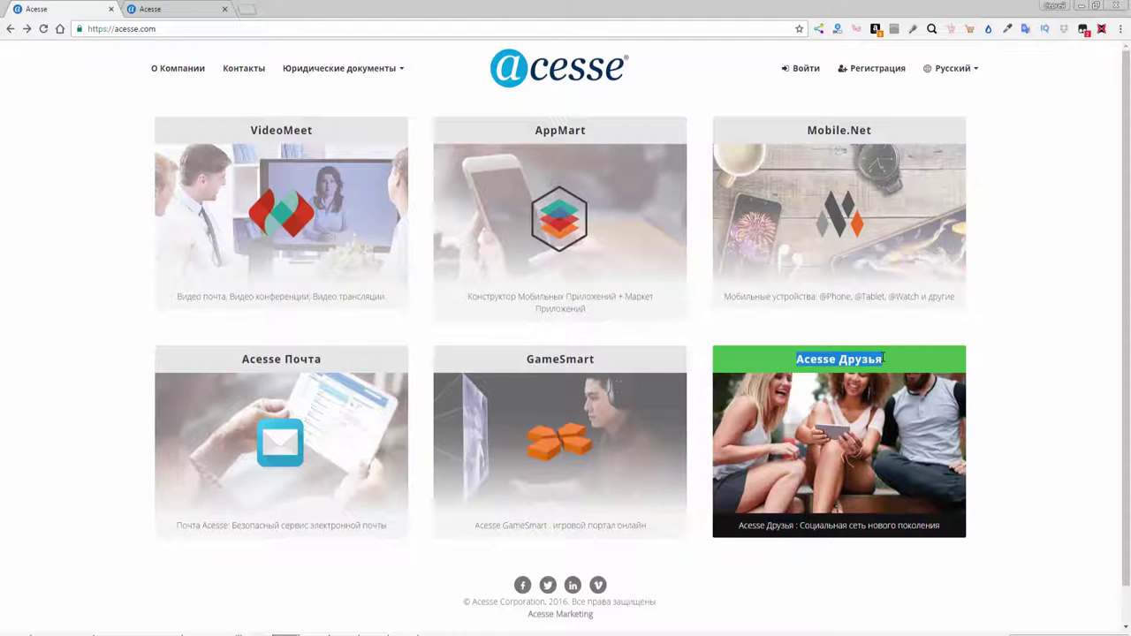
left_click_drag(795, 360, 884, 357)
left_click_drag(800, 359, 894, 362)
left_click(953, 335)
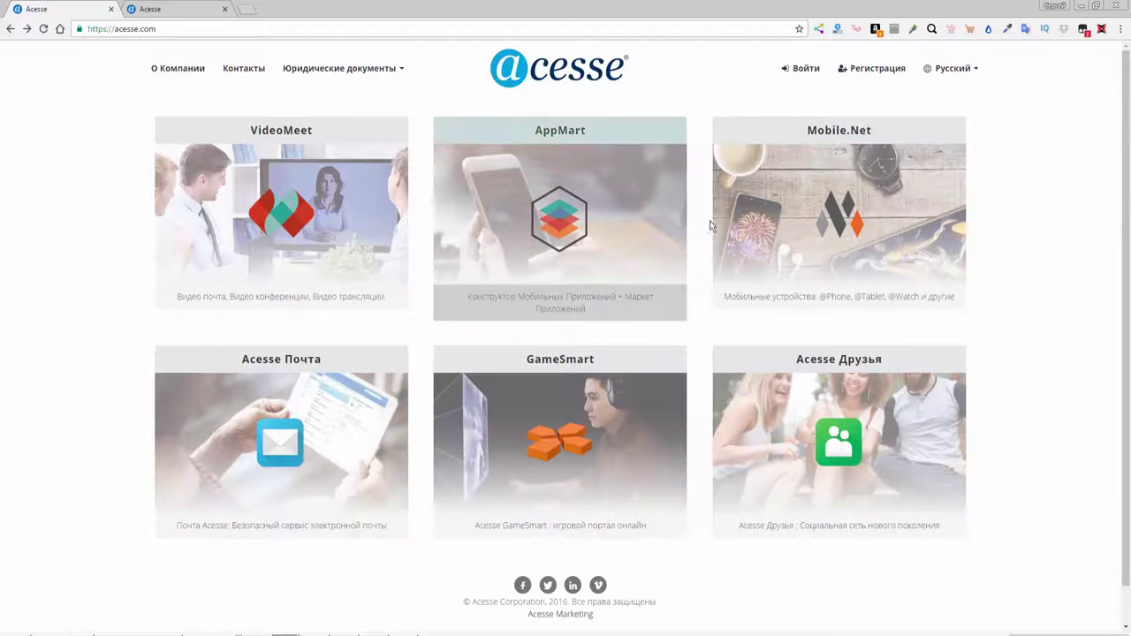
- Open the Acesse sign-in page and examine its member number, password and numeric code fields
left_click(802, 72)
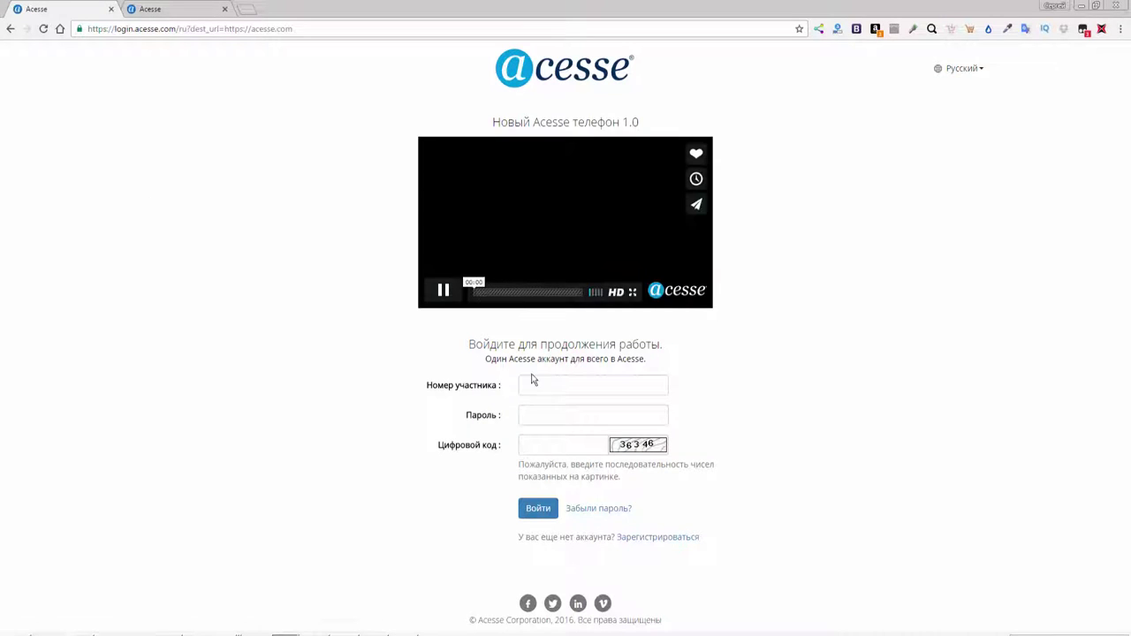
left_click_drag(447, 393, 502, 391)
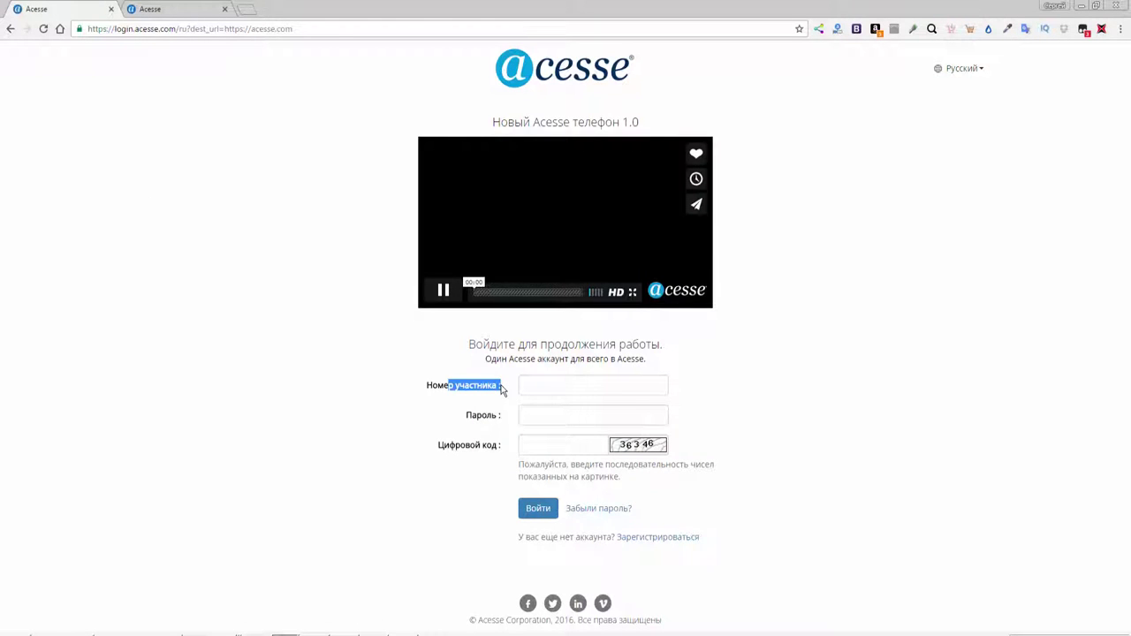
left_click(524, 387)
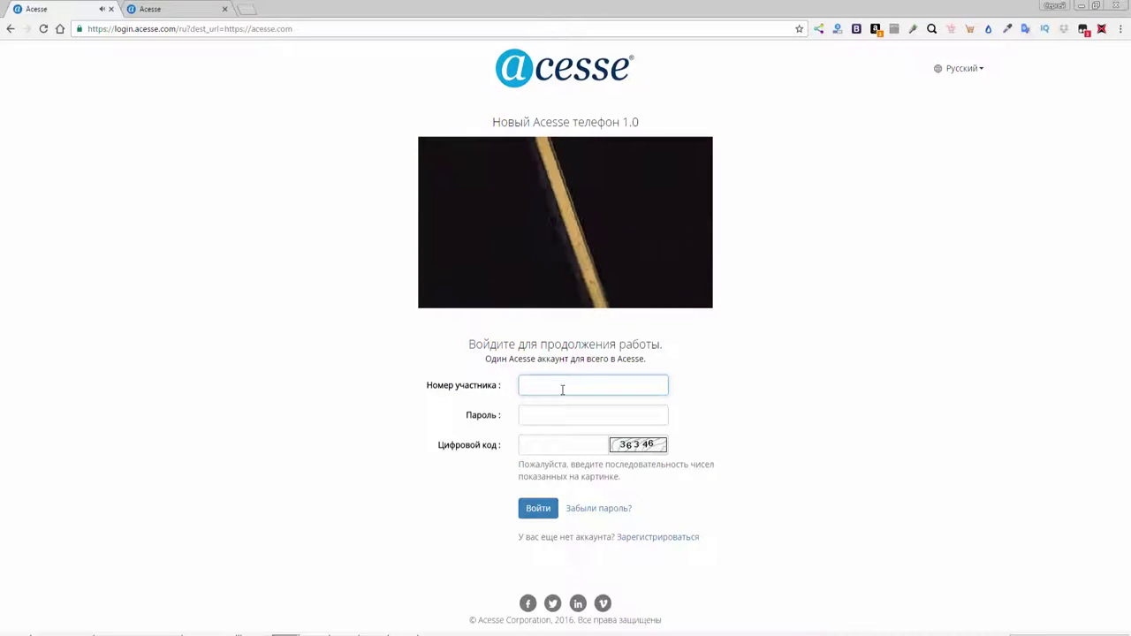
left_click(529, 414)
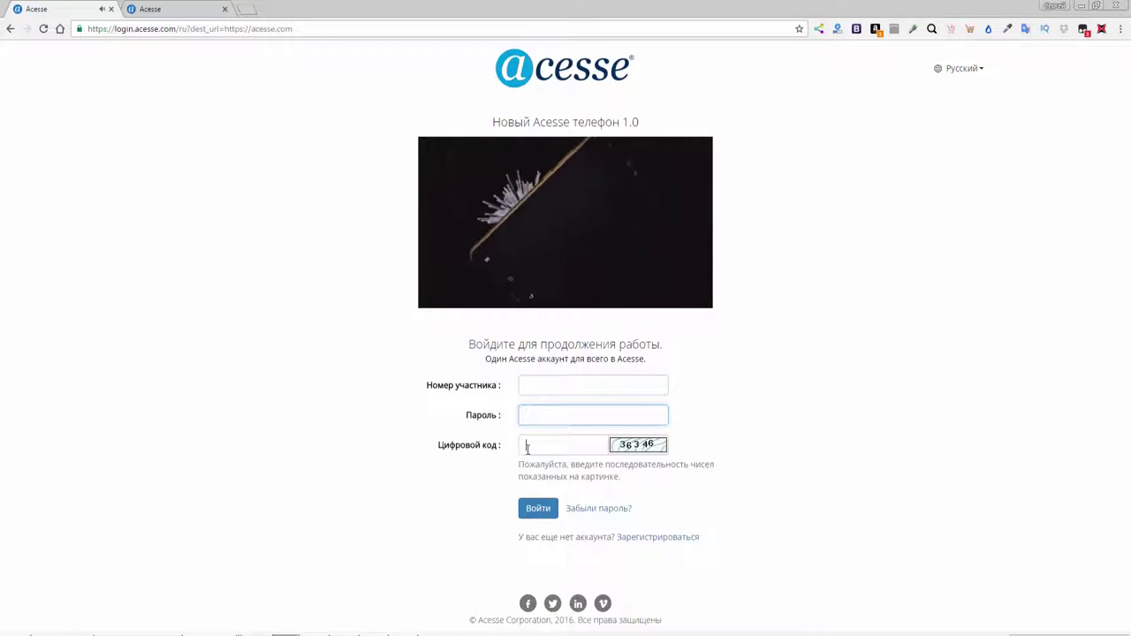
left_click(527, 447)
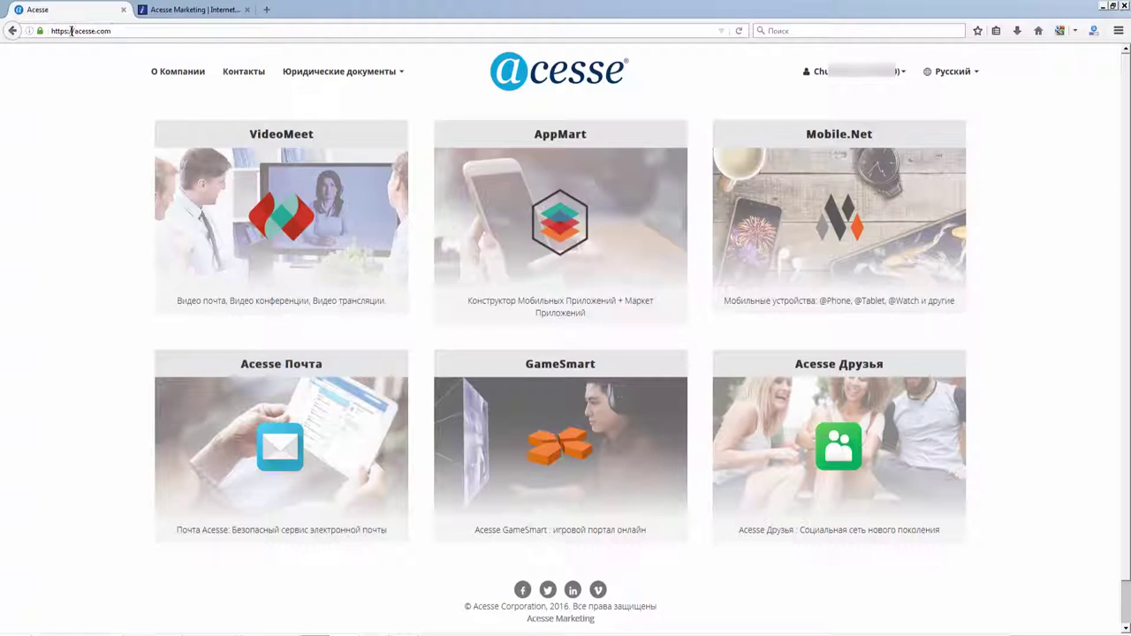
- Open Acesse Почта from the signed-in home page in a new tab and examine its user name and password fields
left_click(97, 284)
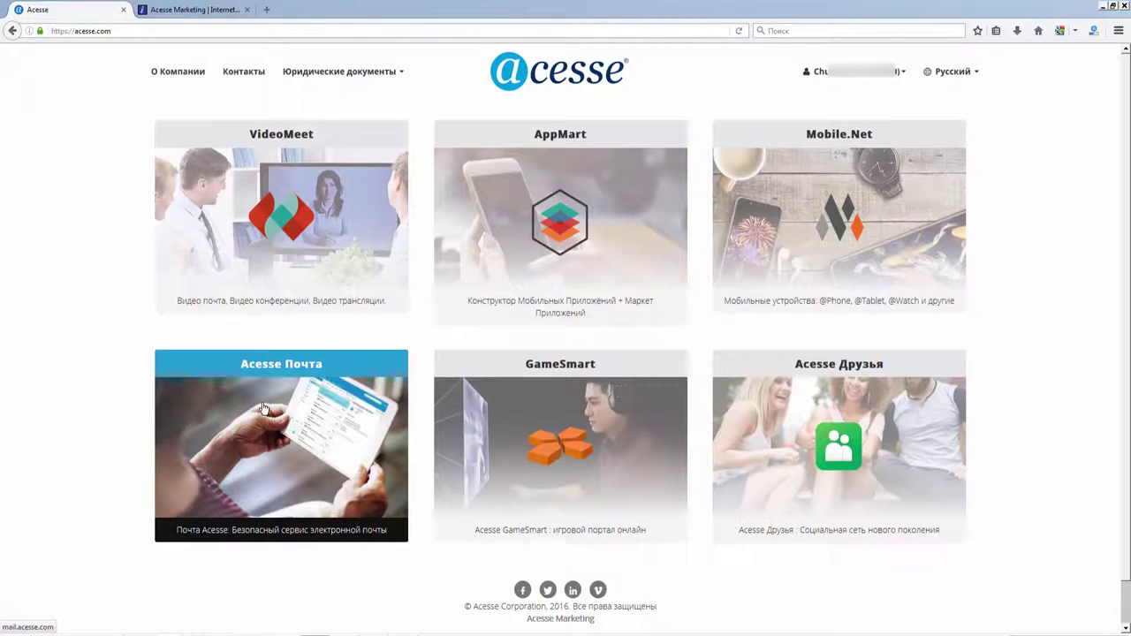
right_click(263, 407)
left_click(291, 407)
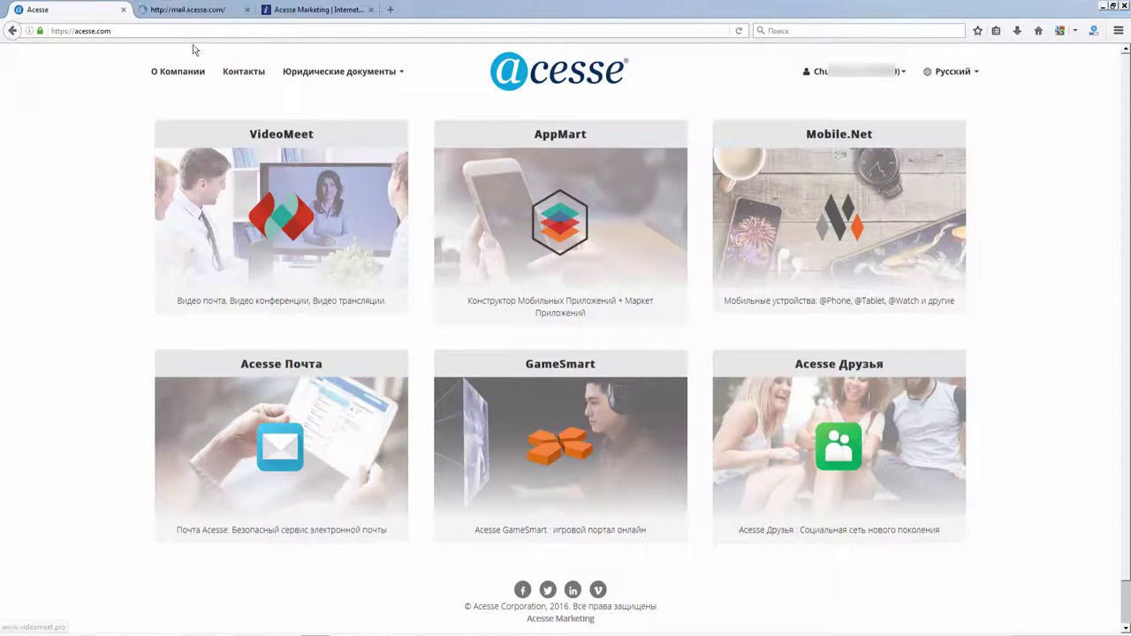
left_click(185, 10)
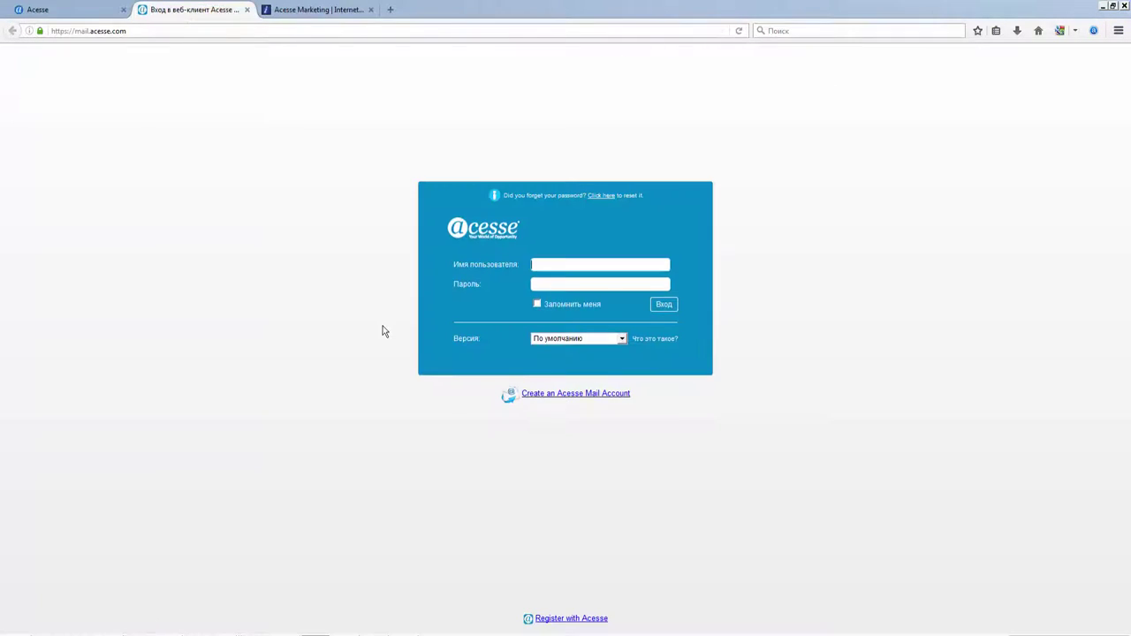
left_click(541, 262)
left_click(482, 299)
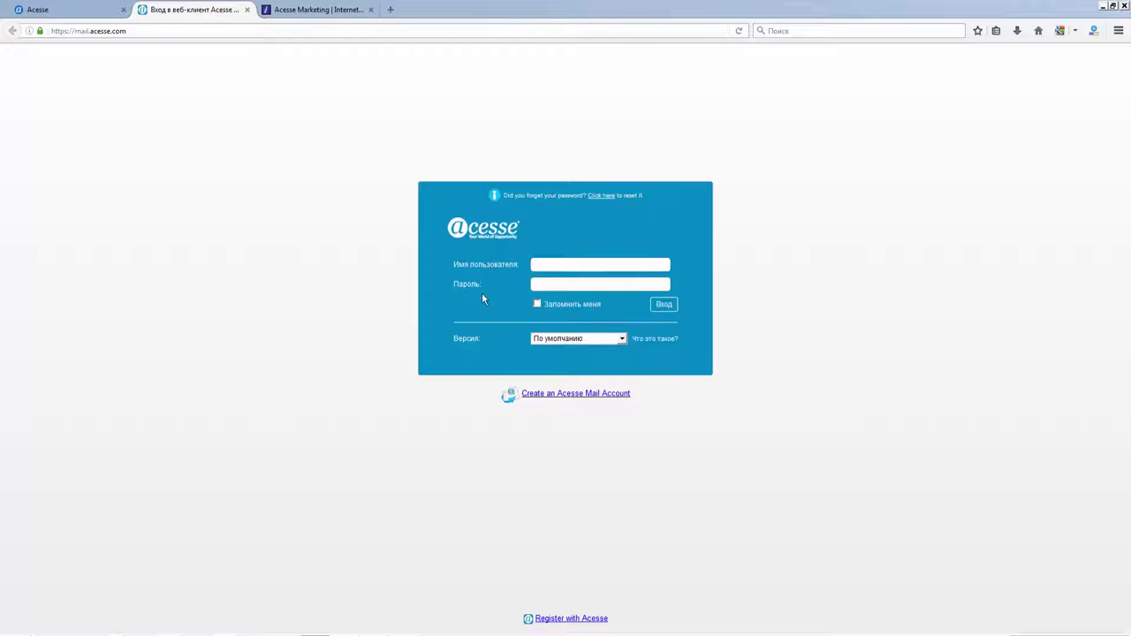
left_click(575, 285)
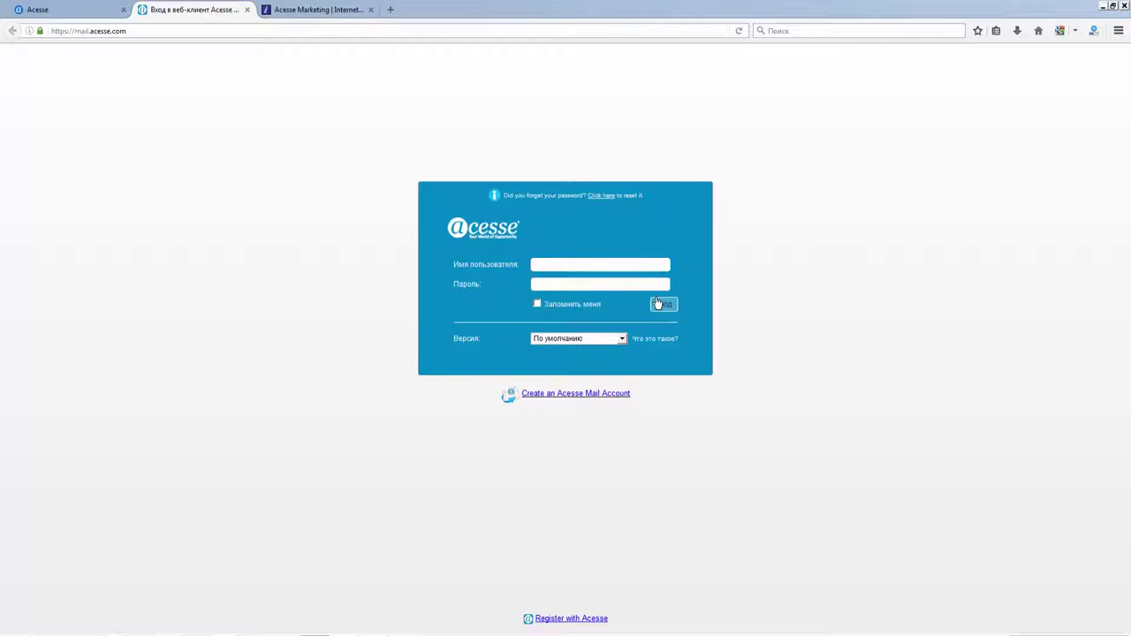
- Open the Мой аккаунт details from the acesse.com profile and enter the Acesse mailbox from there
left_click(76, 8)
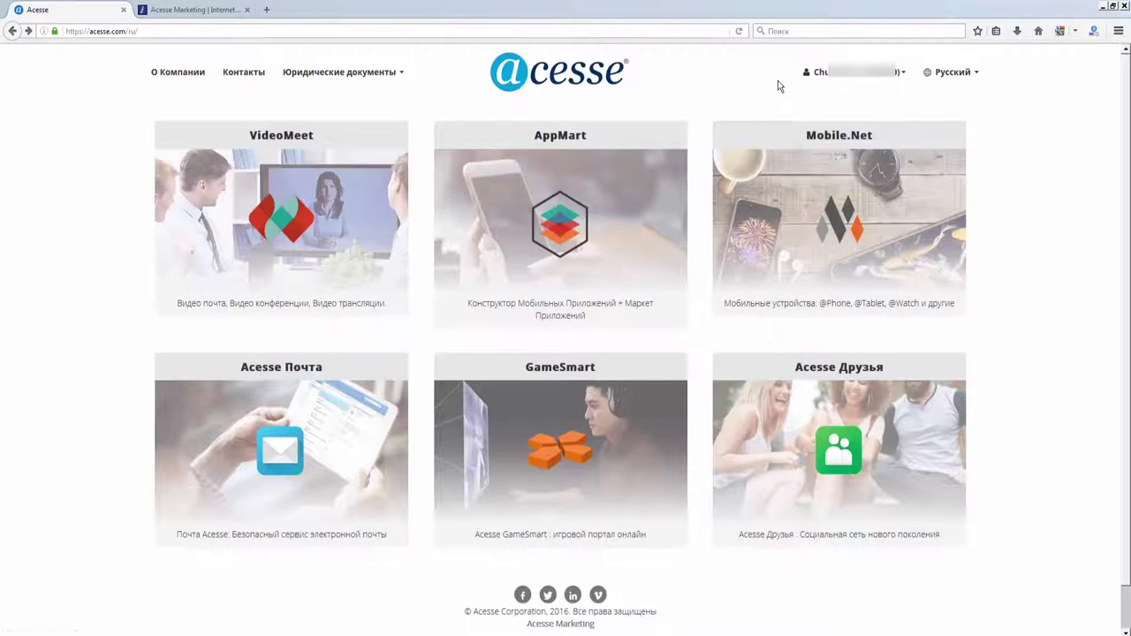
left_click(886, 79)
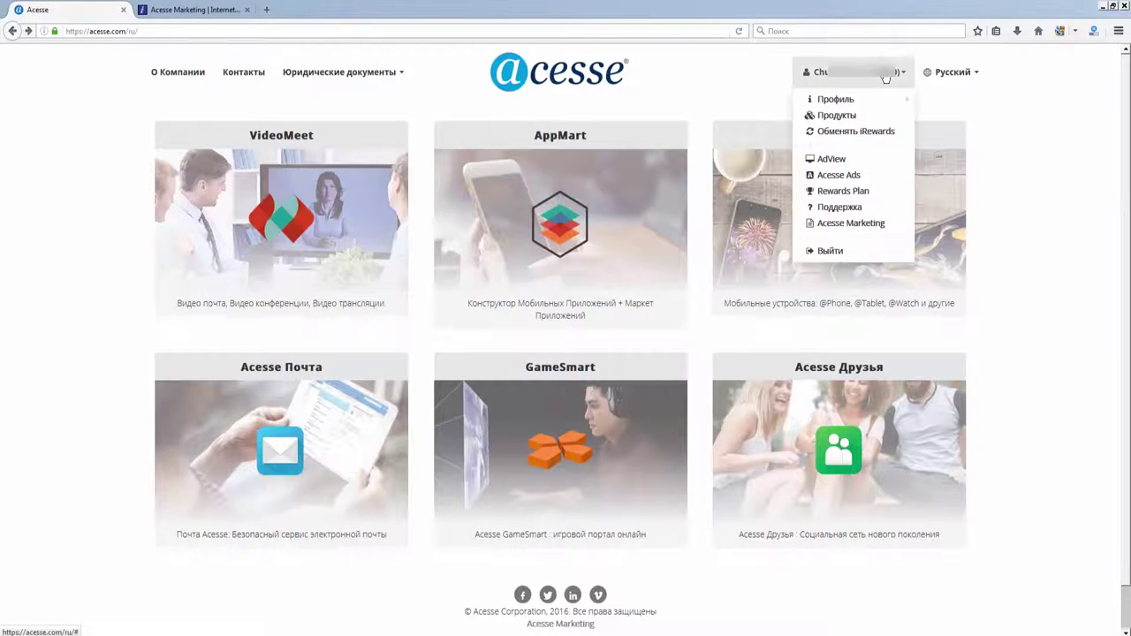
mouse_move(840, 103)
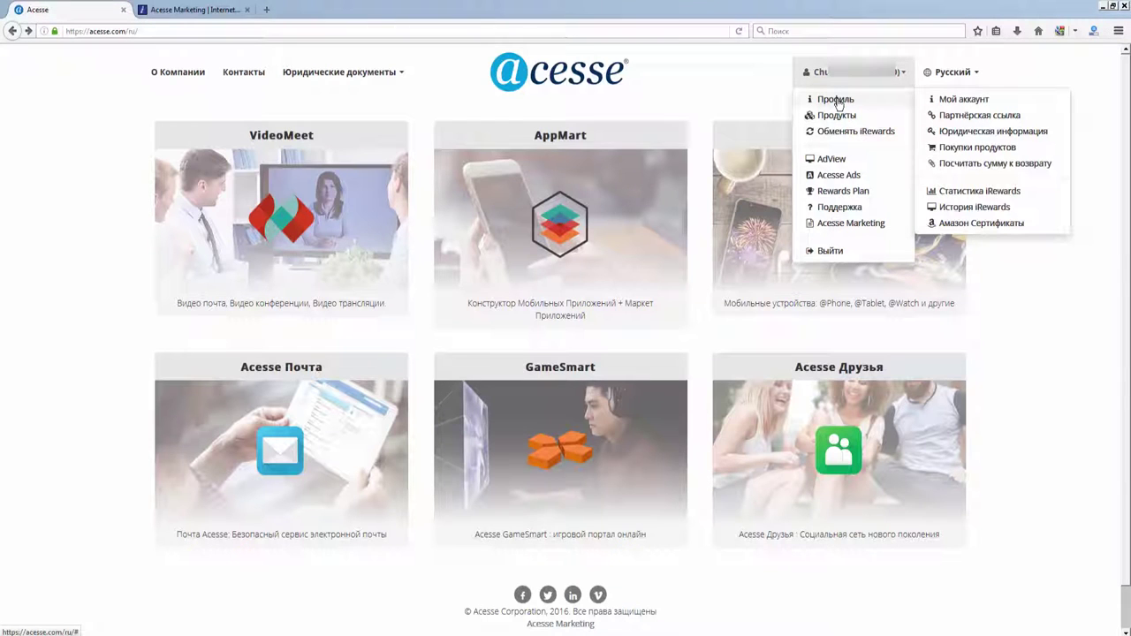
left_click(964, 100)
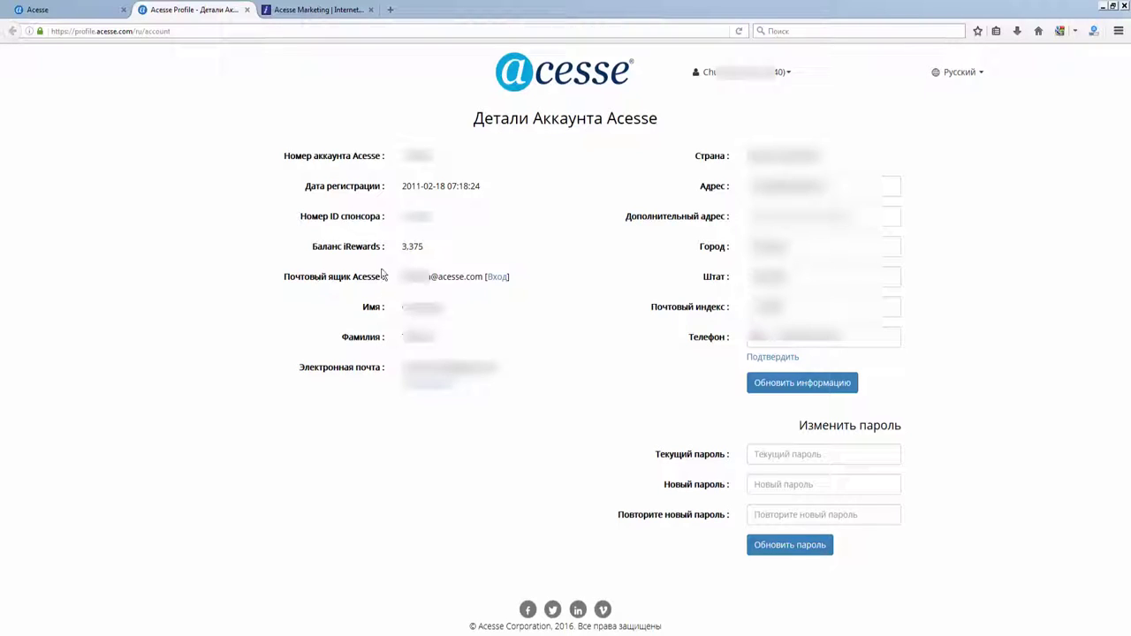
left_click(498, 278)
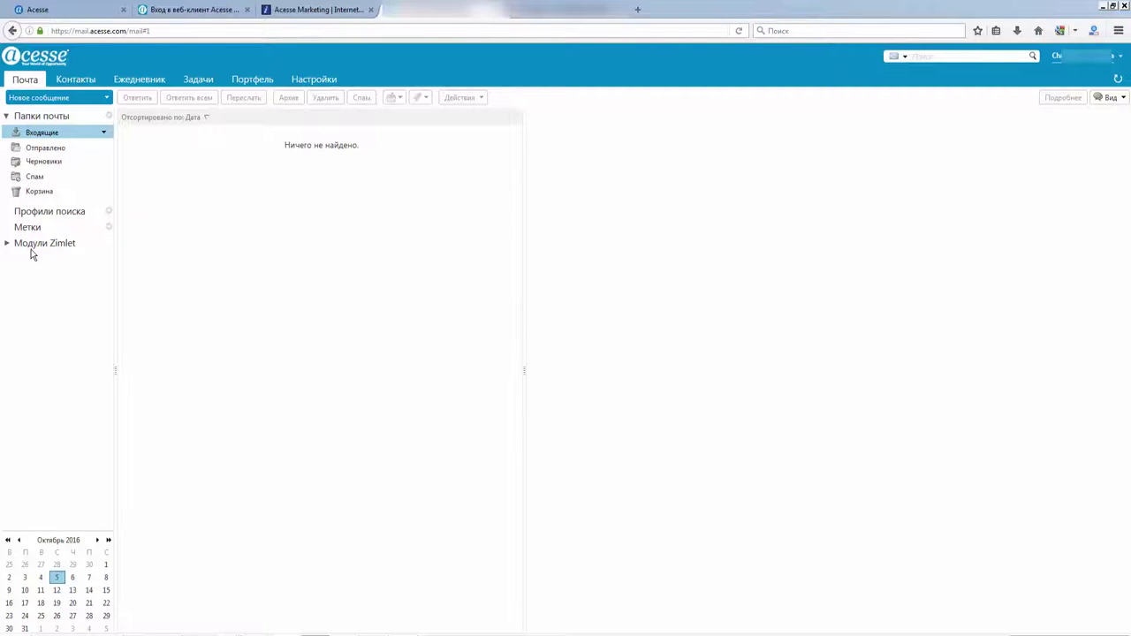
- Open the mailbox settings and examine the available Шрифт options in the general appearance section
left_click(316, 81)
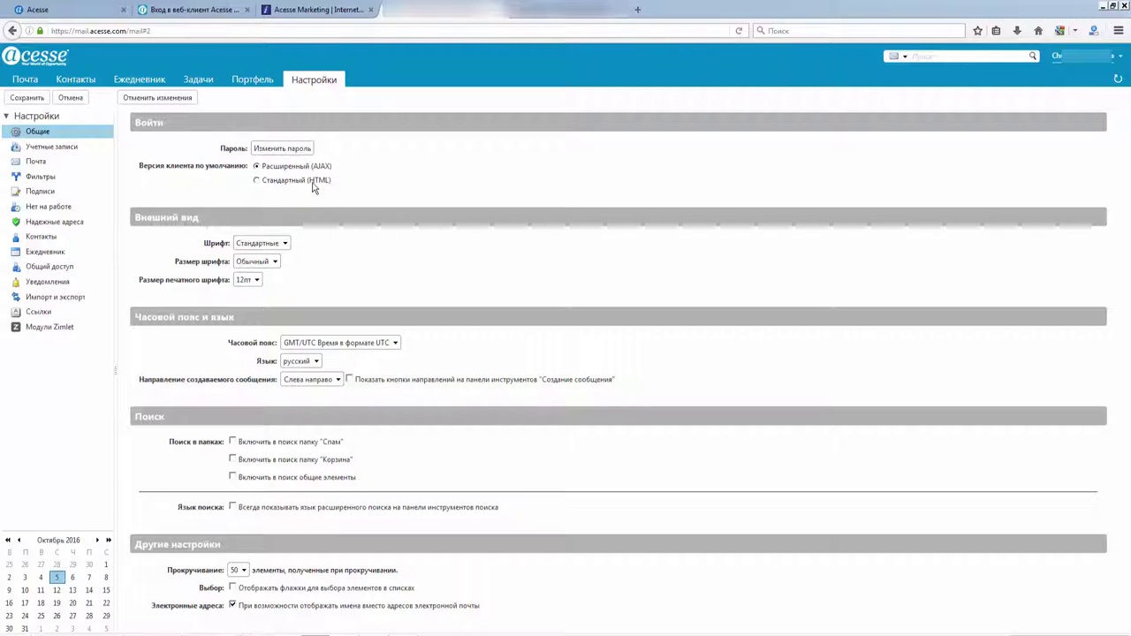
left_click(284, 243)
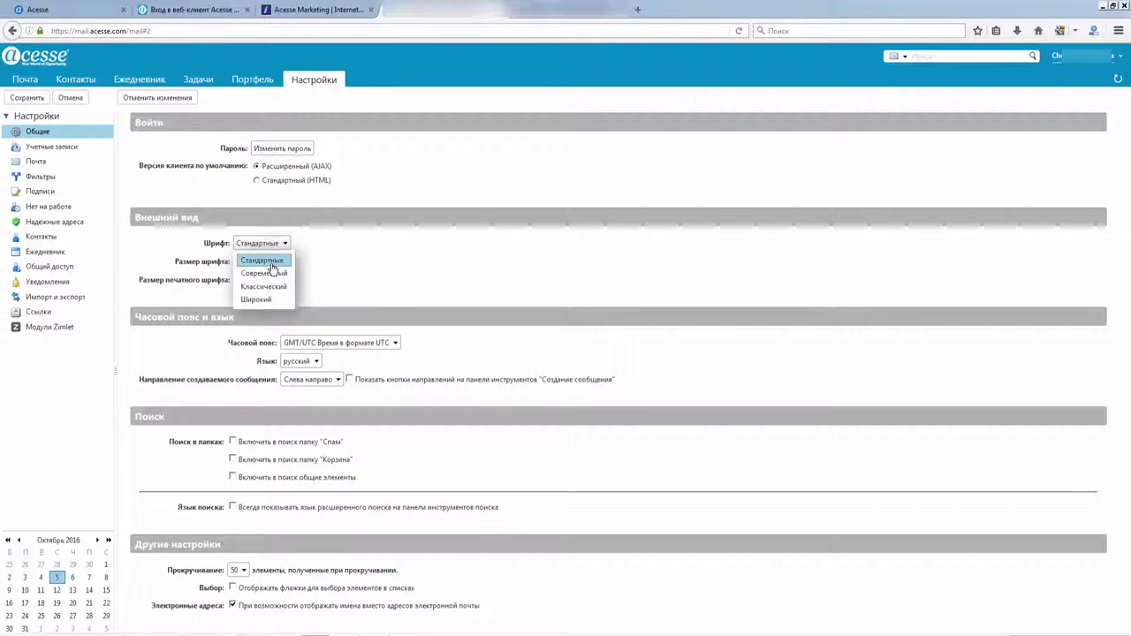
left_click(324, 248)
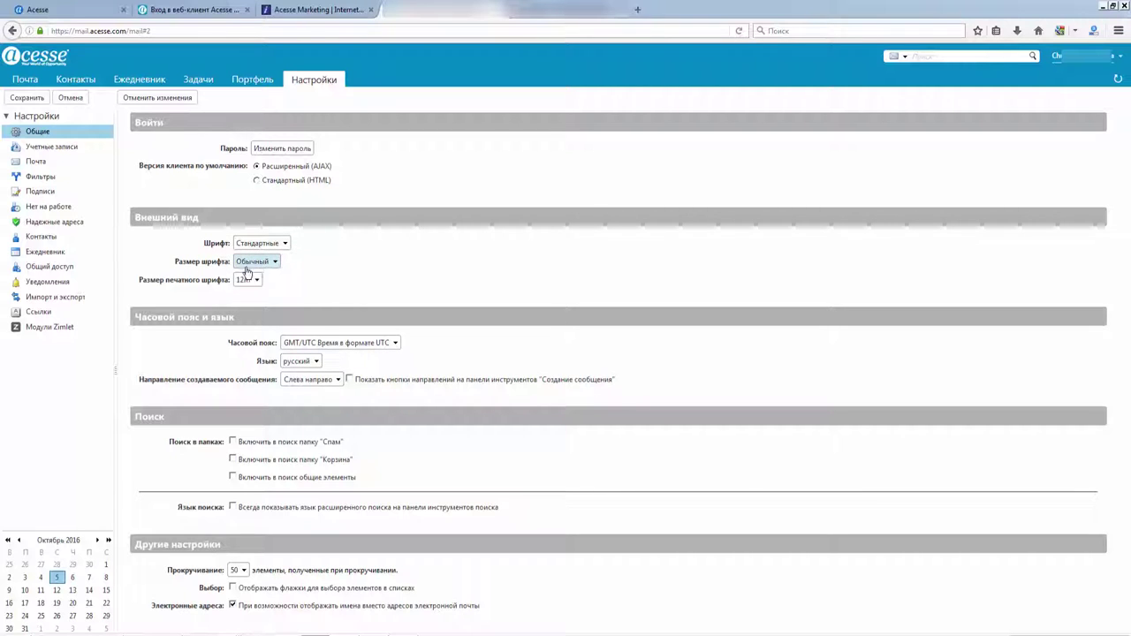
- Set the mailbox time zone to GMT +03:00 Москва, Санкт-Петербург, Волгоград (RTZ 2)
left_click(393, 343)
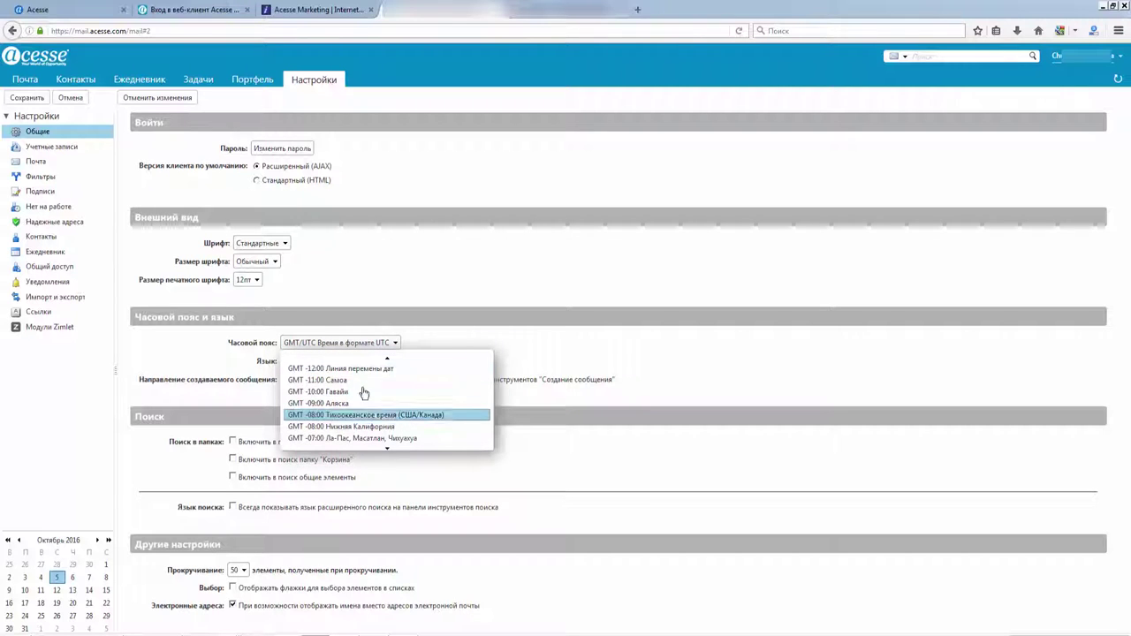
scroll(367, 423, "down", 5)
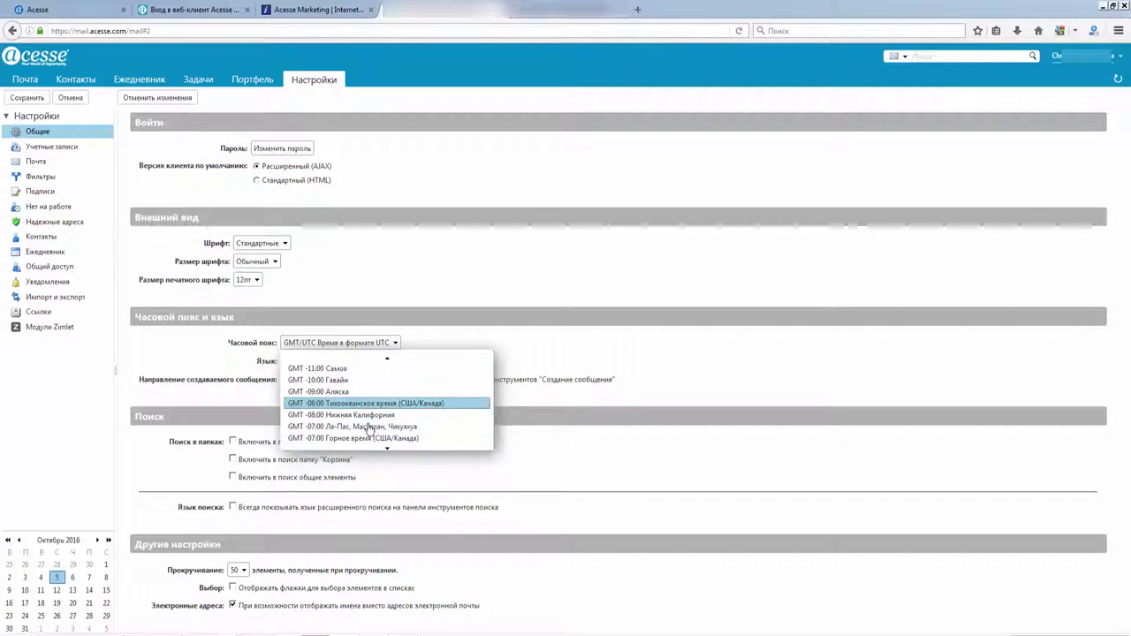
scroll(371, 428, "down", 9)
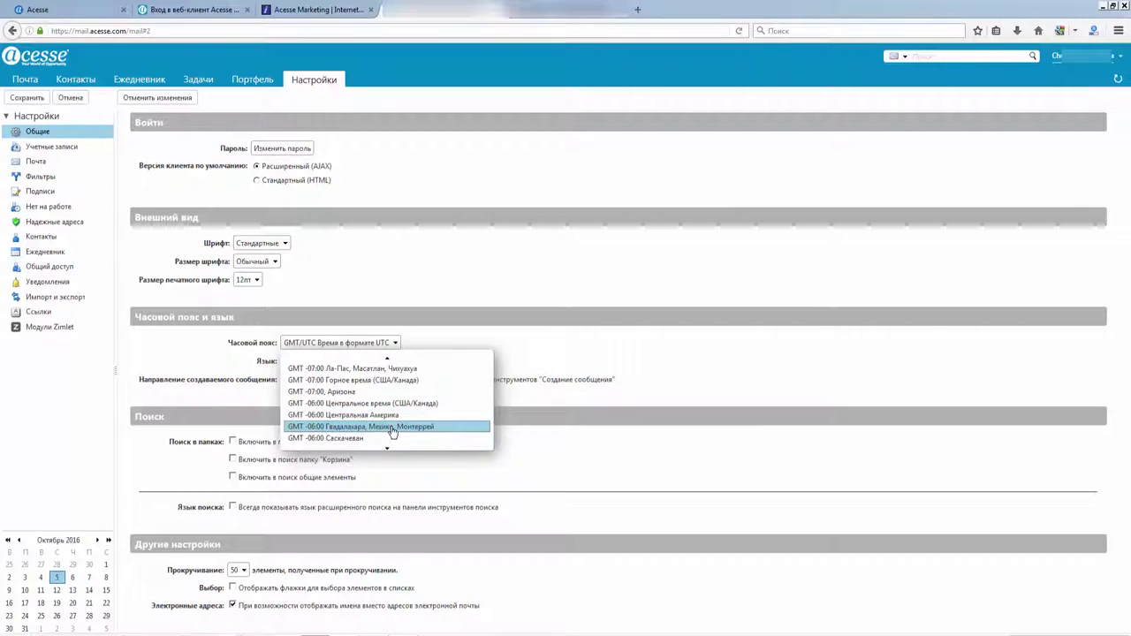
scroll(392, 431, "down", 15)
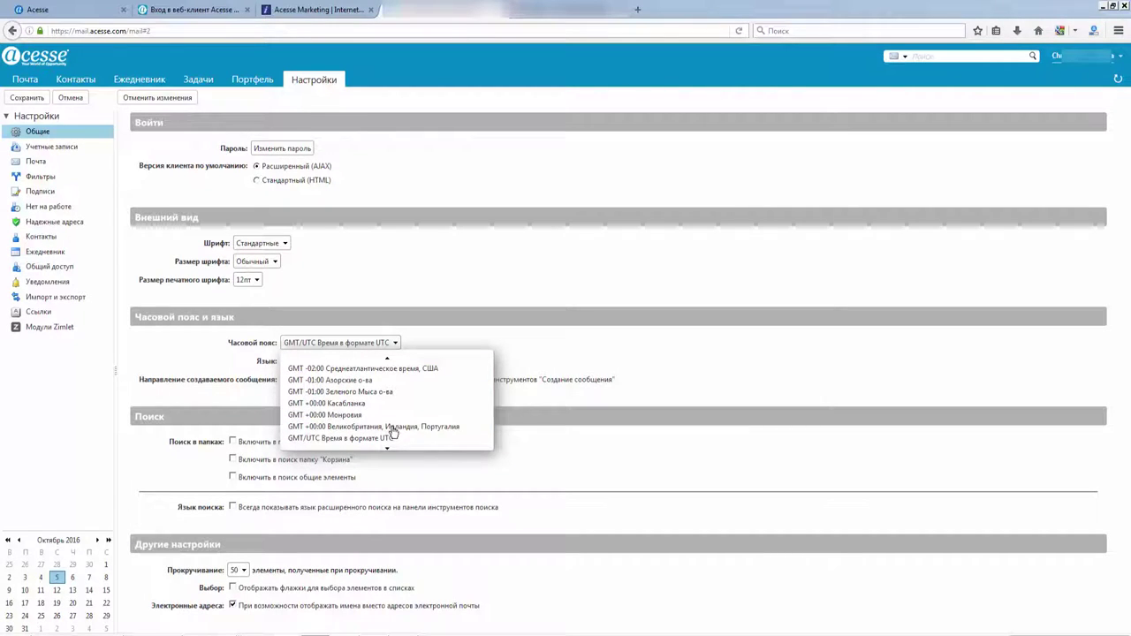
scroll(404, 398, "down", 4)
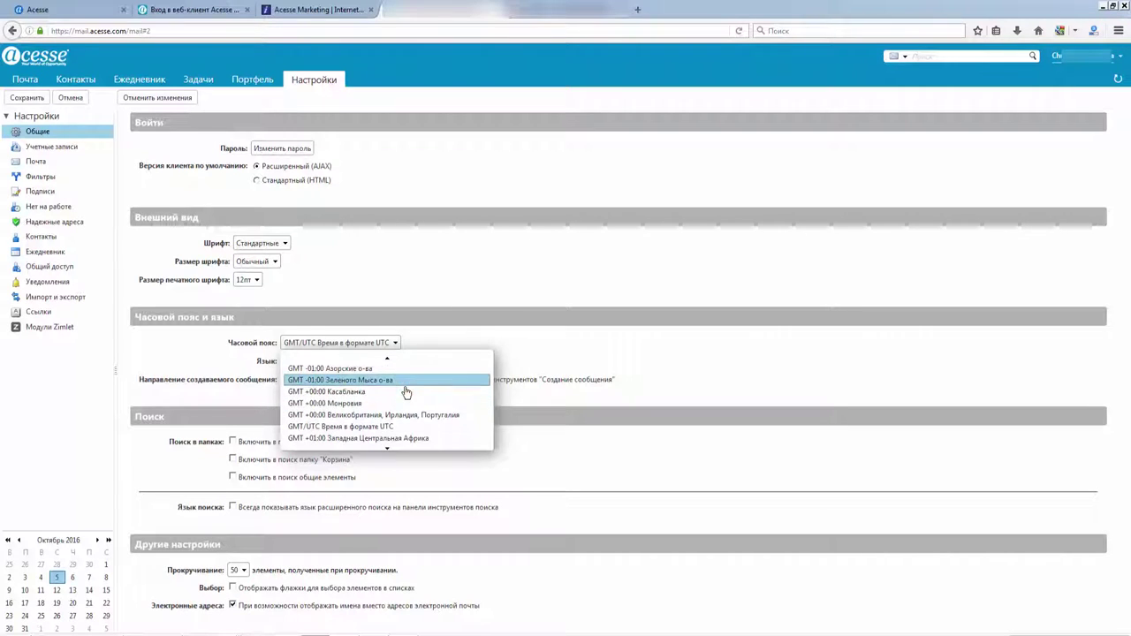
scroll(398, 424, "down", 6)
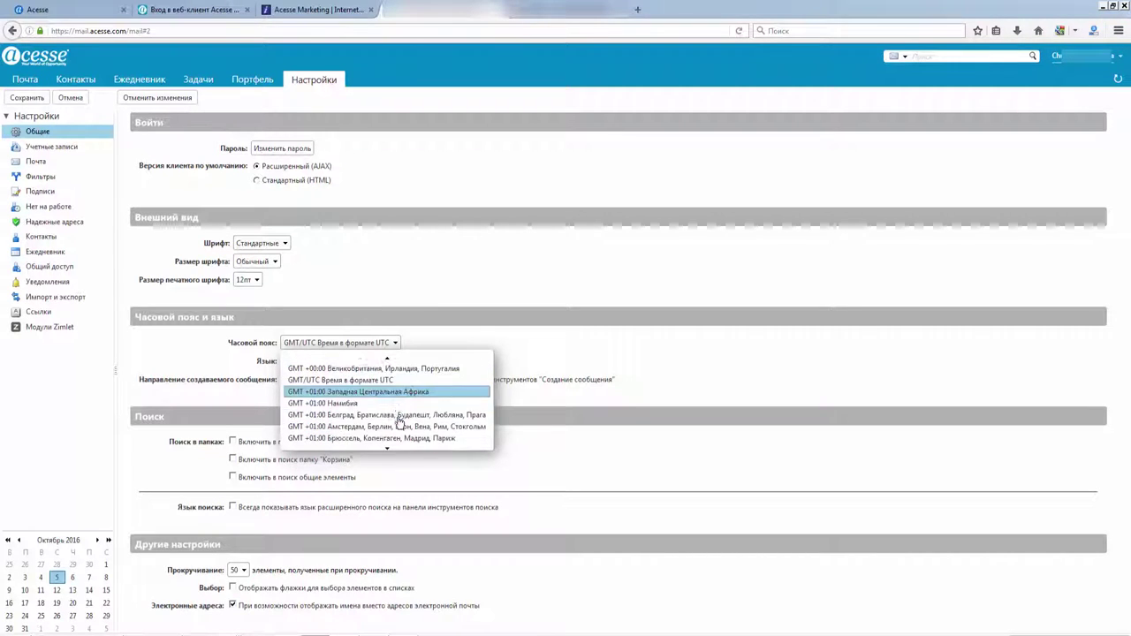
scroll(394, 425, "down", 5)
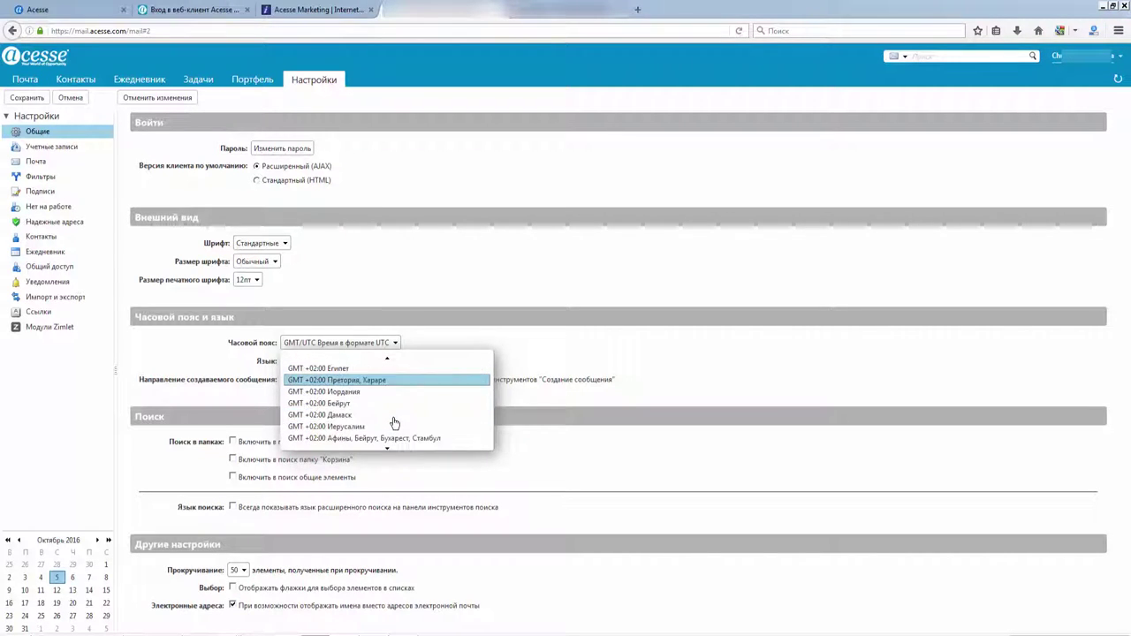
scroll(394, 423, "up", 3)
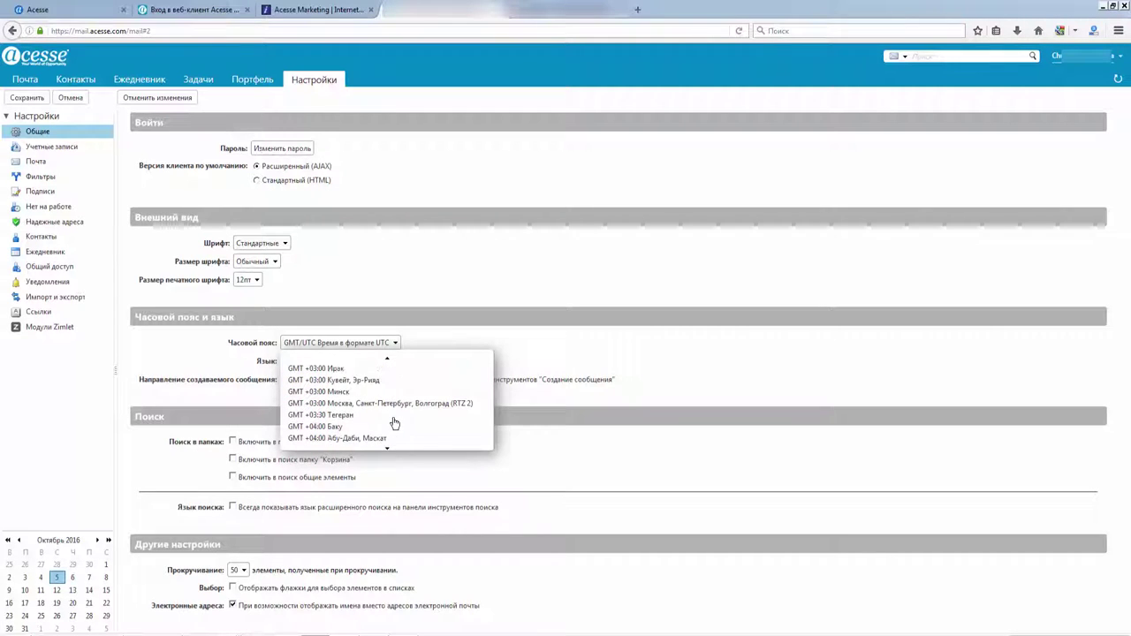
left_click(367, 424)
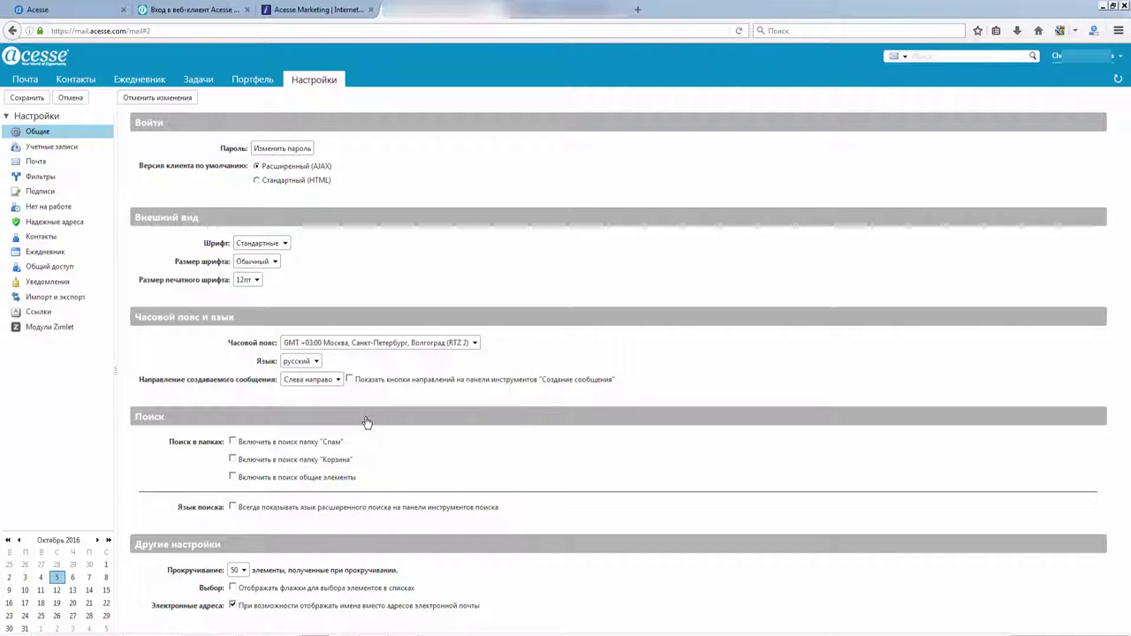
- Check the Направление создаваемого сообщения options, keep Слева направо, and save the general settings
left_click(320, 383)
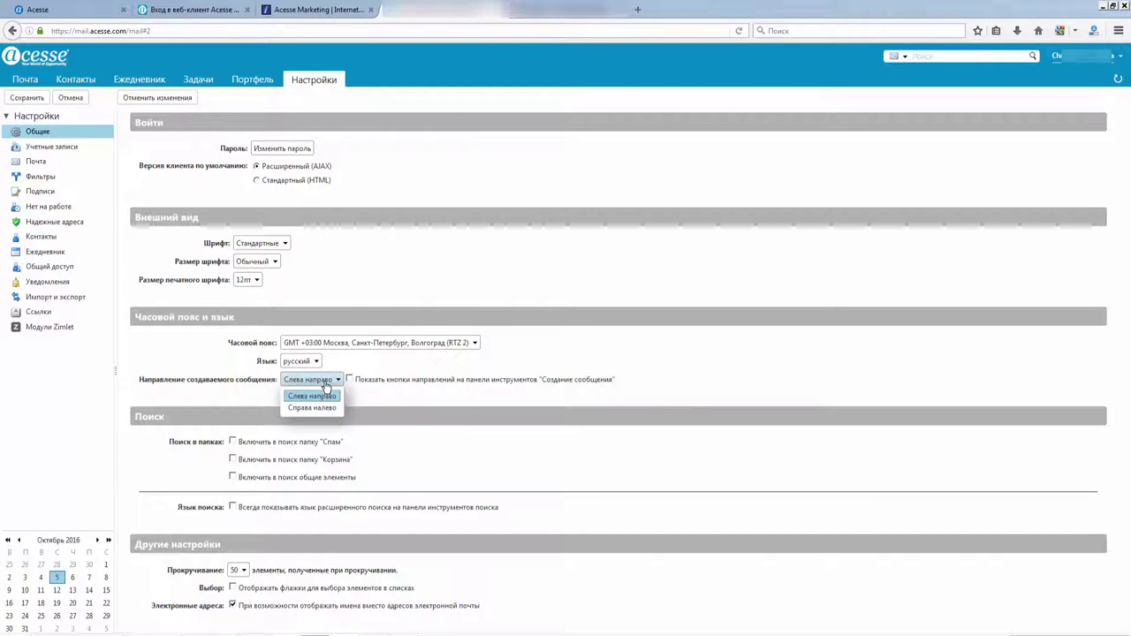
left_click(433, 396)
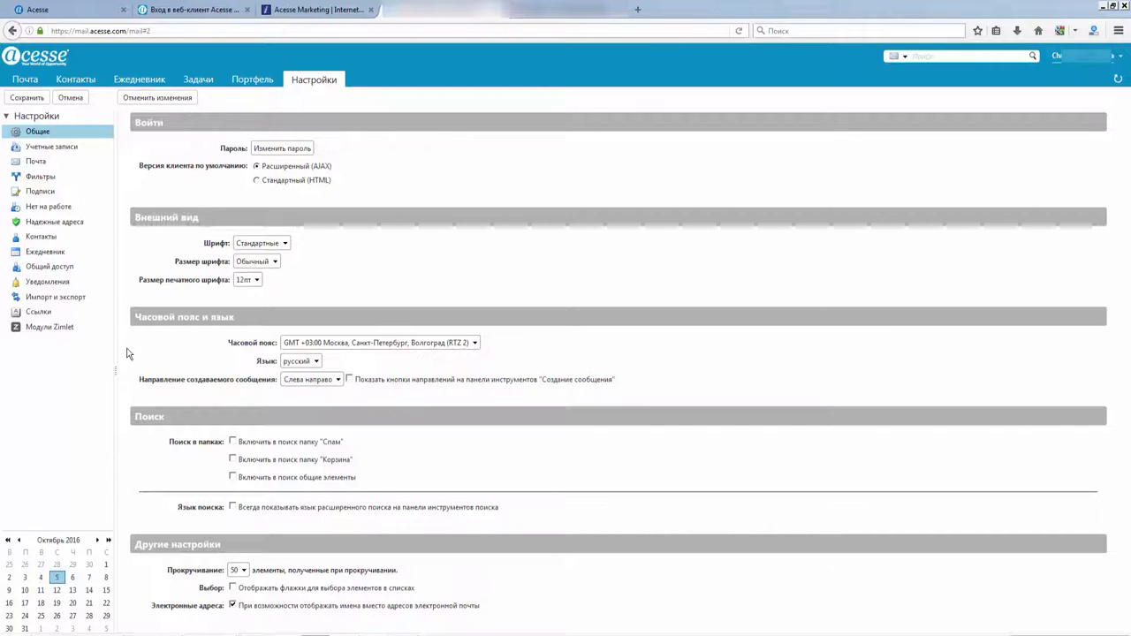
left_click(25, 98)
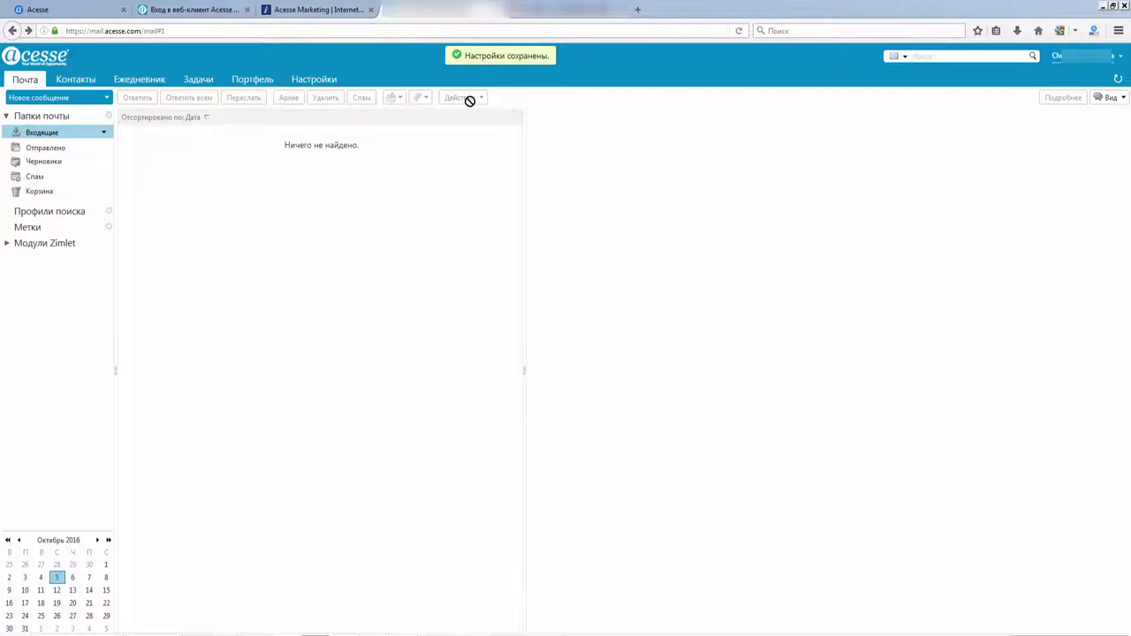
- Open the Учетные записи settings, then add a new persona to the account list and delete it again
left_click(316, 80)
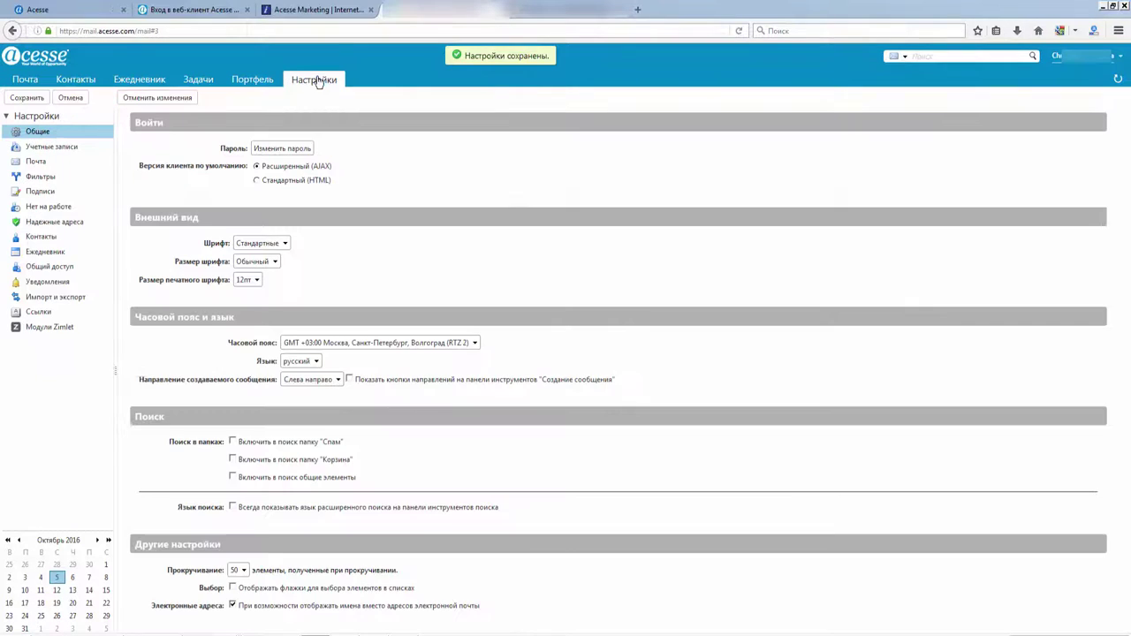
left_click(50, 148)
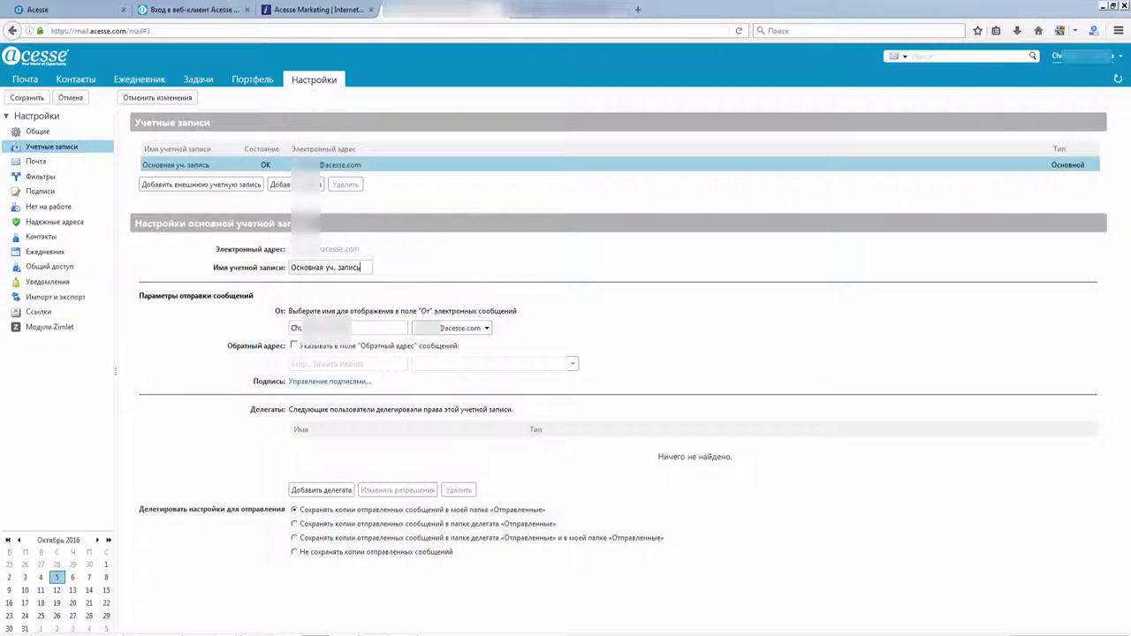
left_click(295, 184)
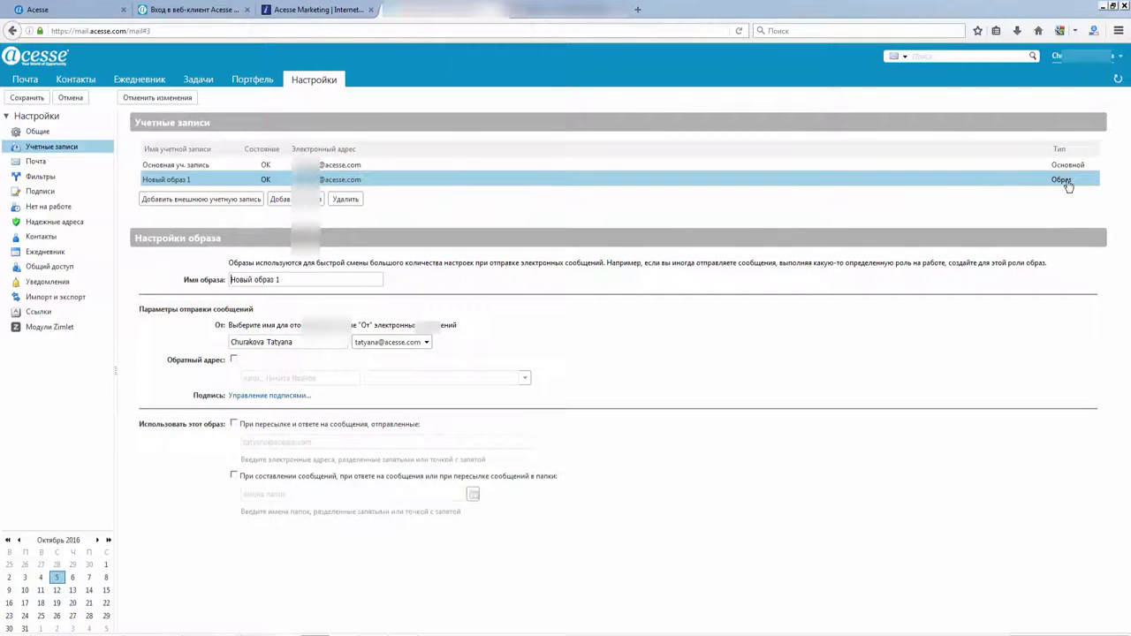
left_click(345, 199)
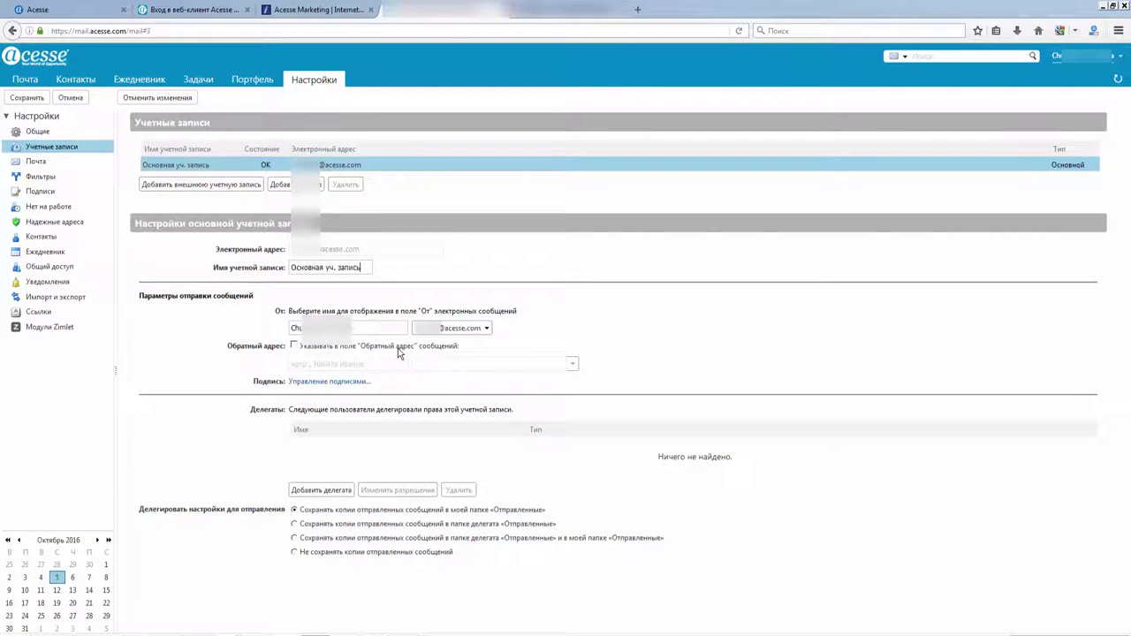
- Examine the primary account's sender display name and Обратный адрес sending options
left_click_drag(302, 311, 508, 310)
left_click(510, 311)
left_click_drag(434, 312, 527, 308)
left_click(567, 296)
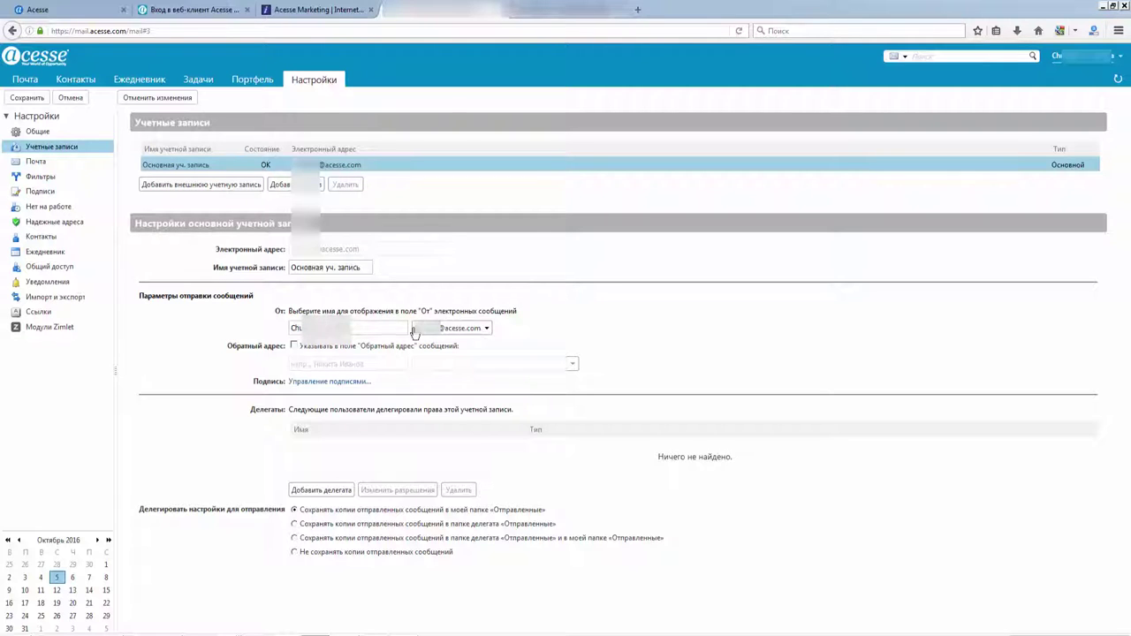
left_click(296, 347)
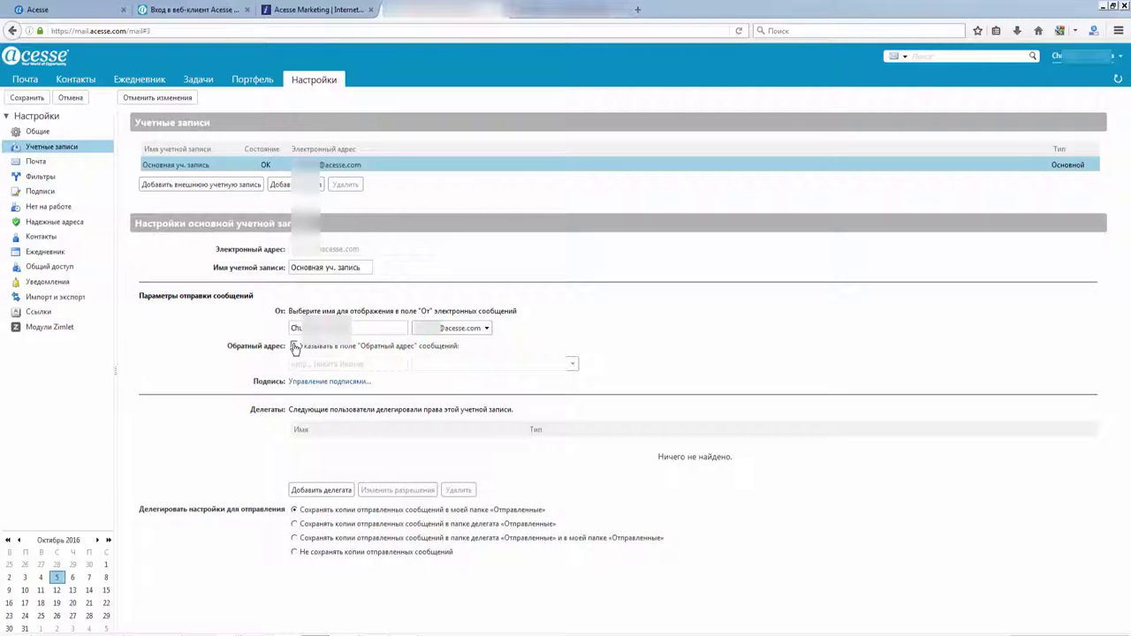
- Open signature management, enter the sample signature text "gdfhdfhgf" and check the vCard contact attachment field
left_click(358, 381)
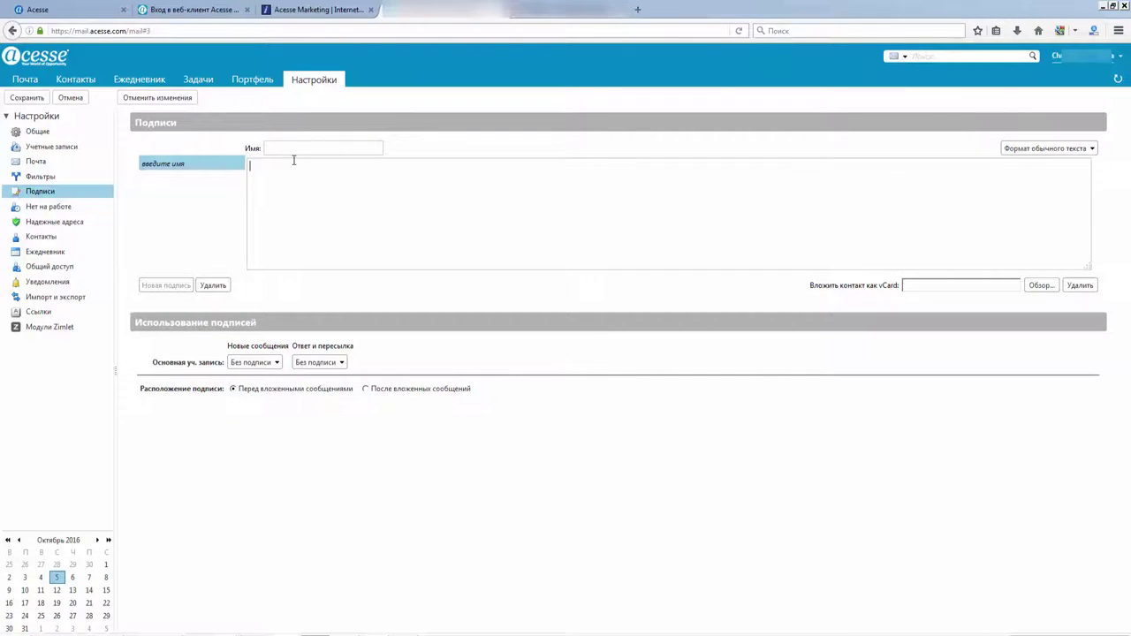
left_click(258, 208)
type("gdfhdfhgf")
double_click(248, 168)
mouse_move(248, 168)
left_mouse_down()
mouse_move(213, 163)
mouse_move(293, 182)
left_mouse_up()
left_click_drag(893, 286, 901, 285)
left_click(960, 286)
- Open the Нет на работе settings and choose Отправить автоответ
left_click(42, 210)
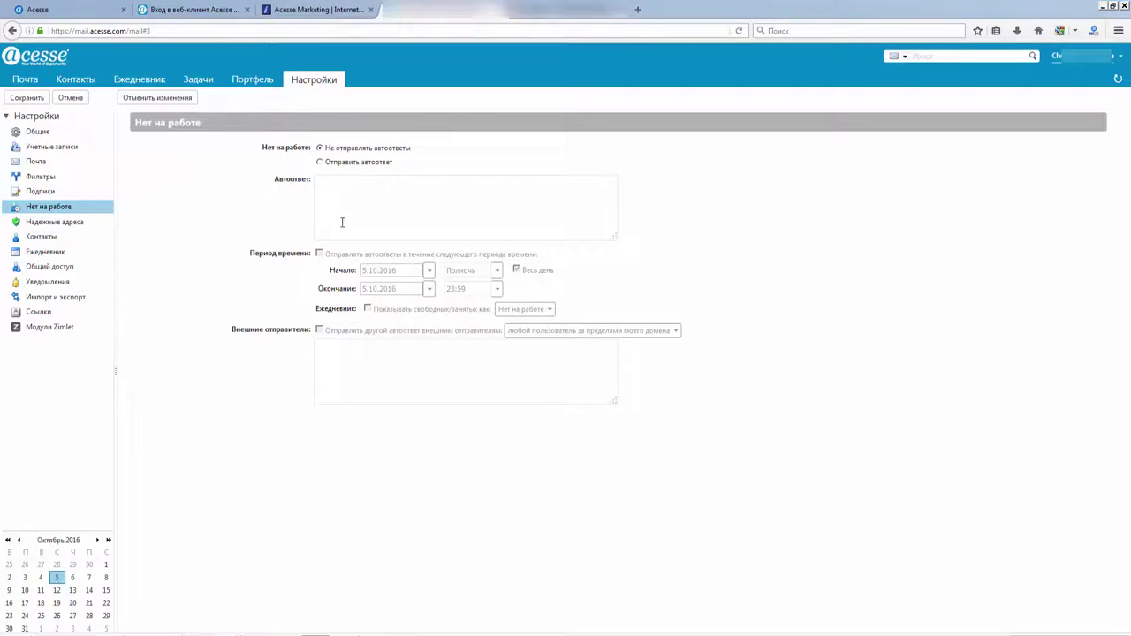
left_click(321, 163)
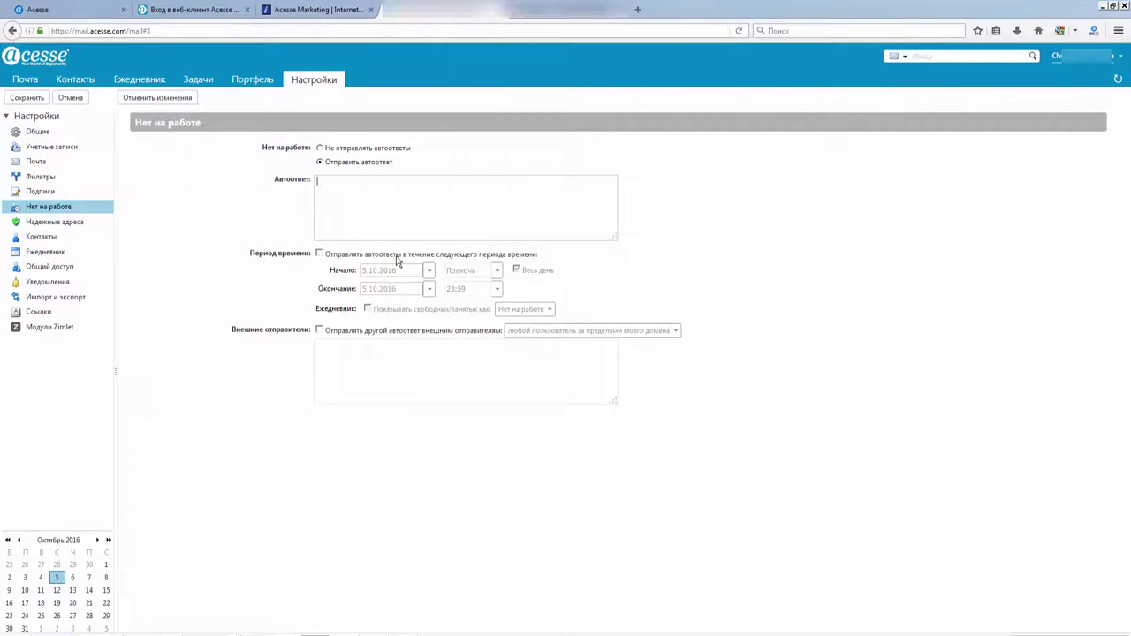
- Examine the Надежные адреса, Контакты and Ежедневник settings, including the calendar's reminders, working hours and permissions
left_click(54, 224)
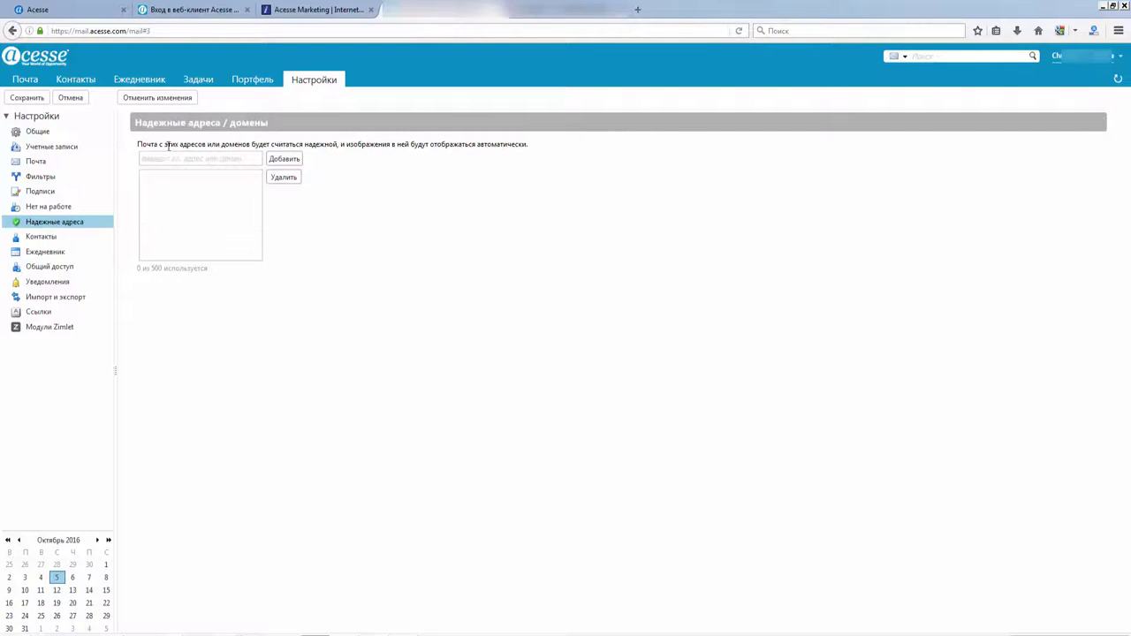
left_click(37, 240)
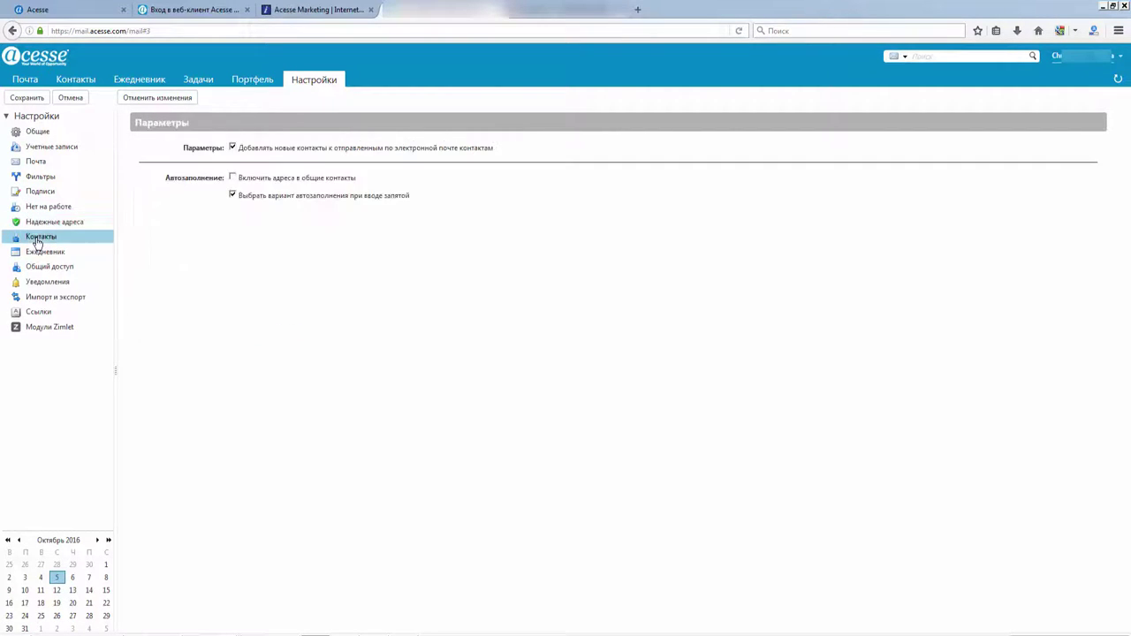
left_click(37, 253)
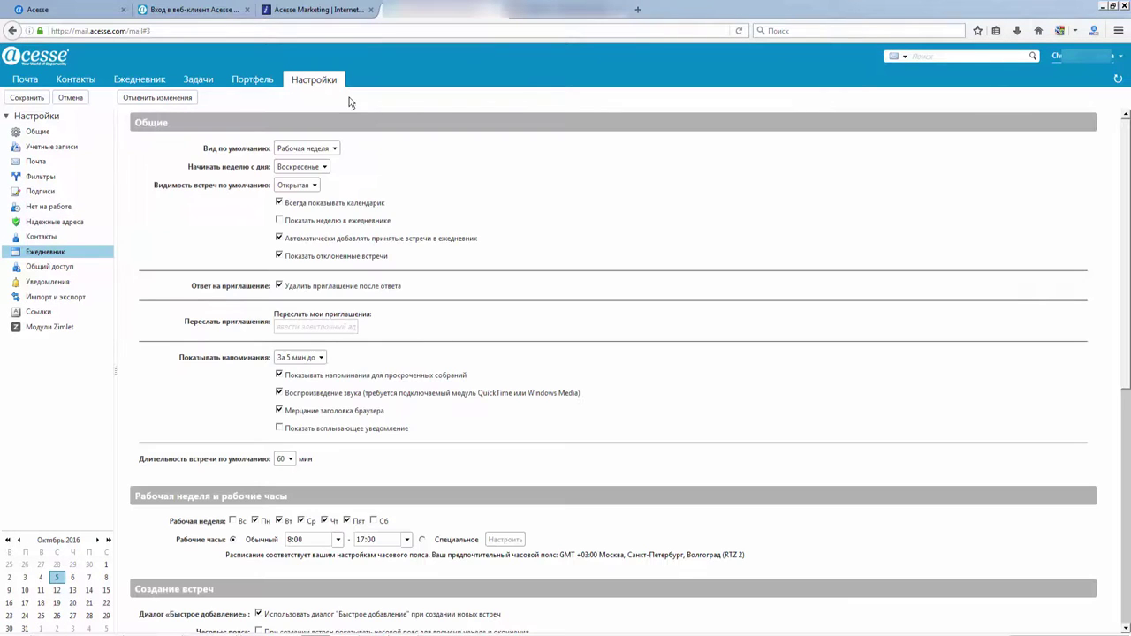
scroll(292, 435, "down", 3)
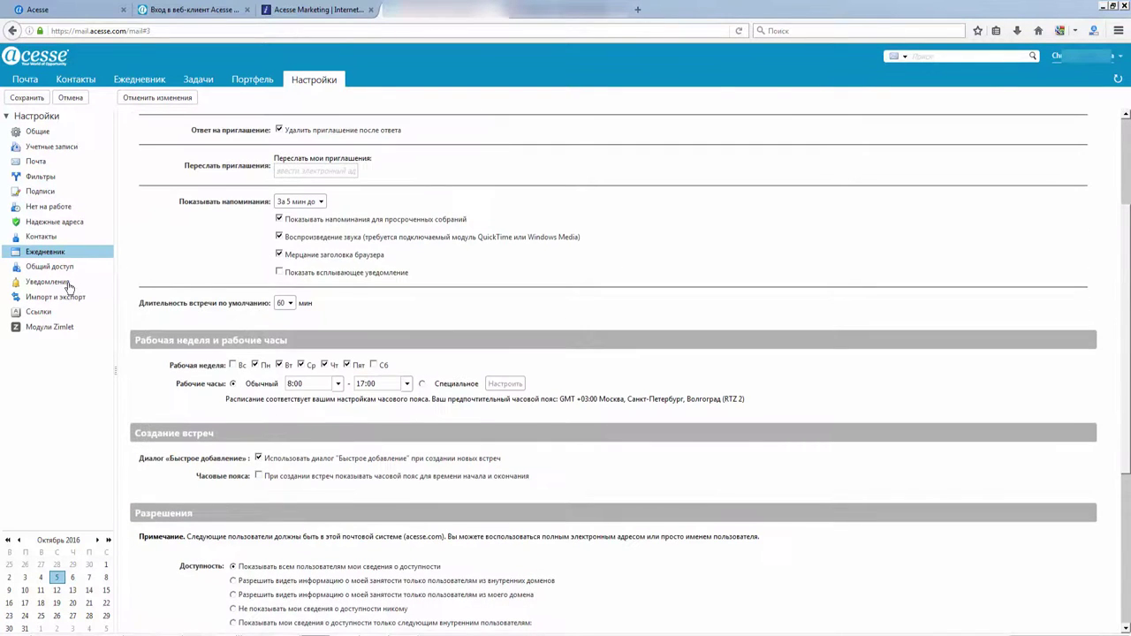
- Examine the Общий доступ, Уведомления and Импорт и экспорт settings
left_click(84, 270)
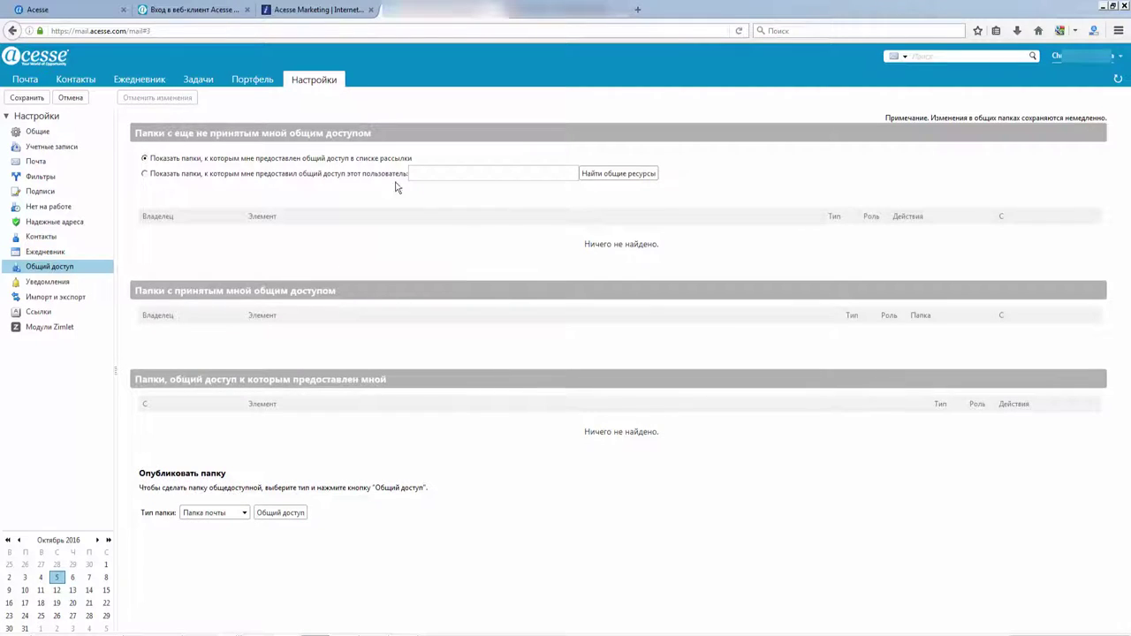
left_click(51, 284)
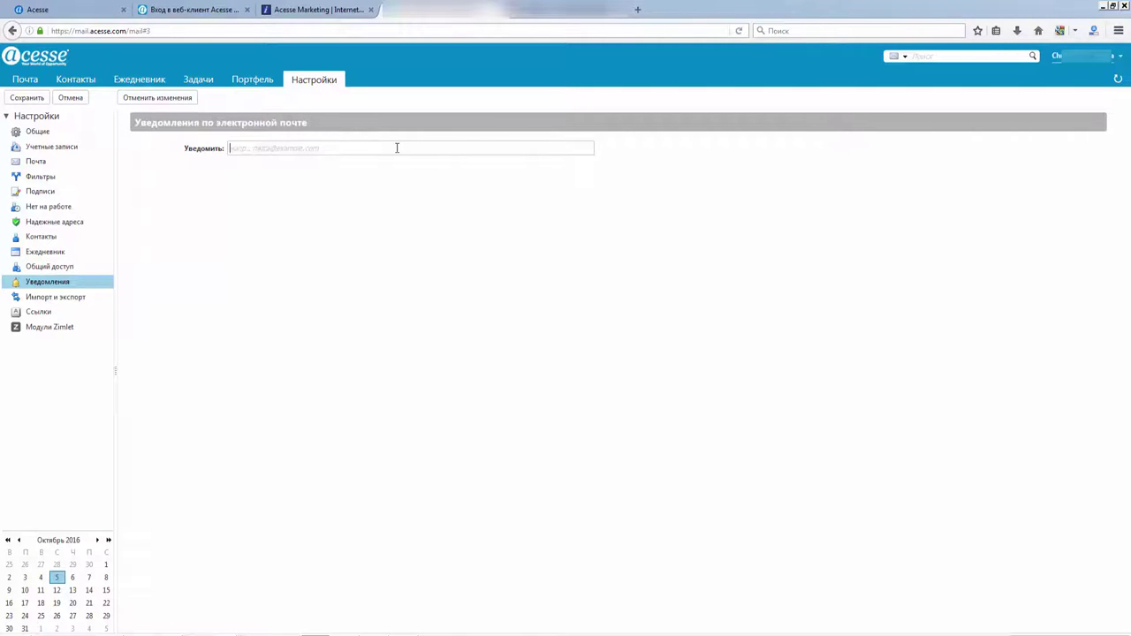
left_click(49, 298)
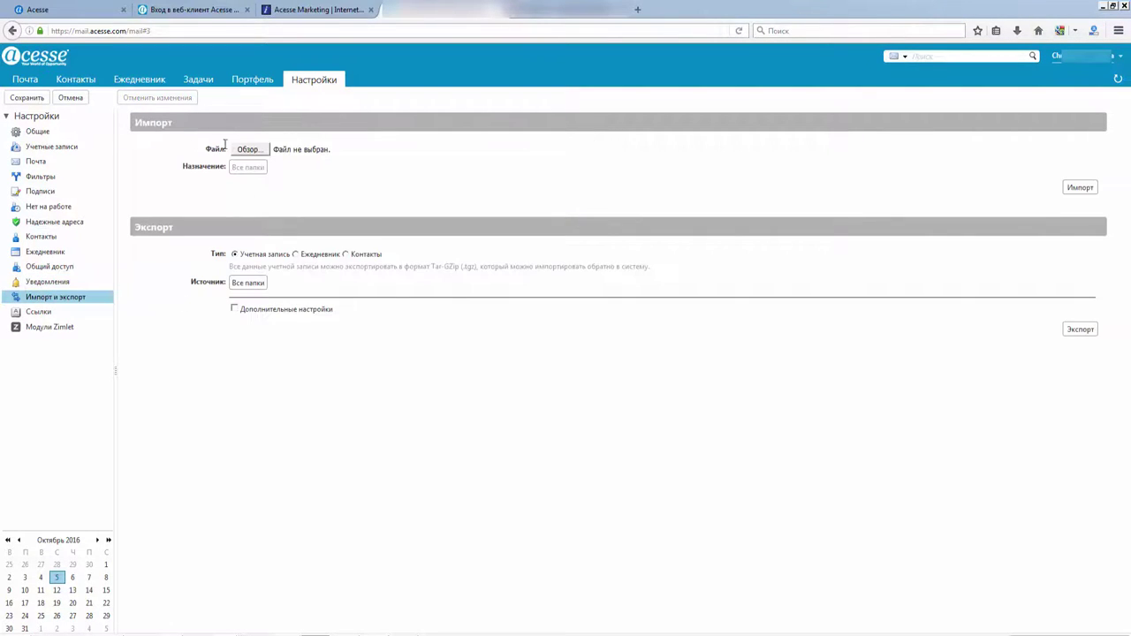
- Examine the keyboard shortcut list under Ссылки, the Модули Zimlet add-ons and the Фильтры settings
left_click(39, 314)
scroll(379, 290, "down", 5)
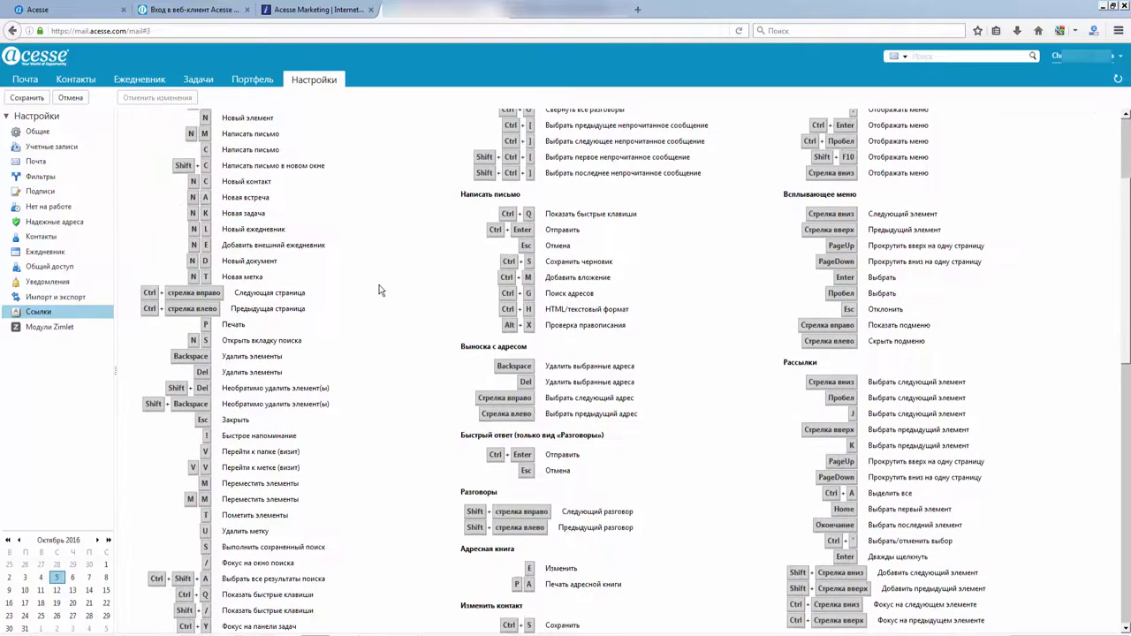
scroll(379, 290, "down", 2)
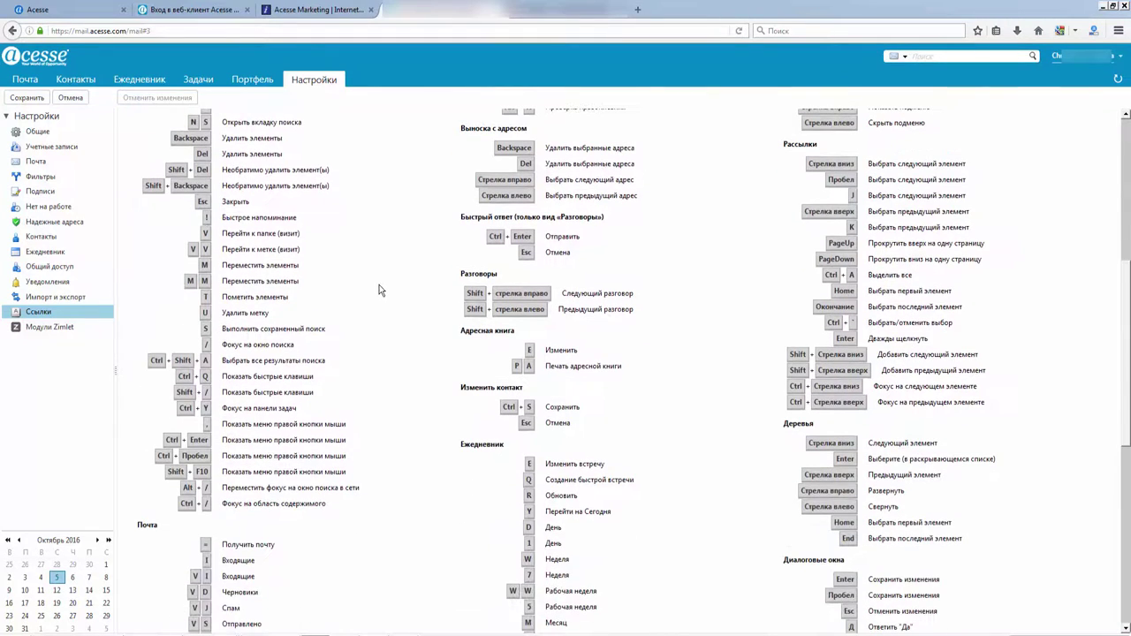
left_click(48, 328)
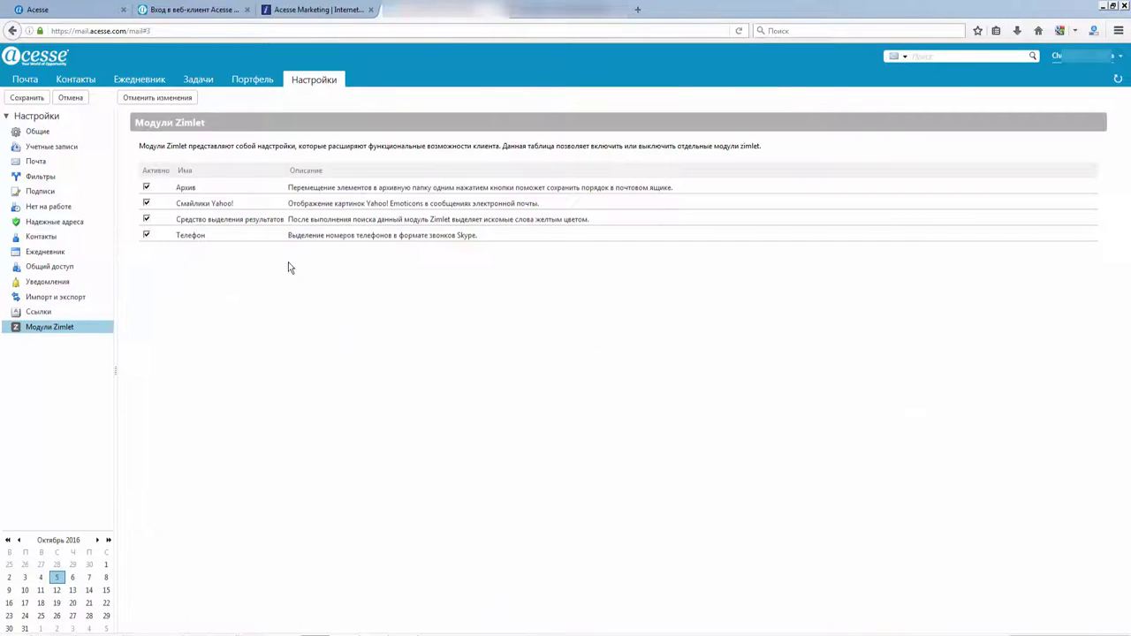
left_click(42, 177)
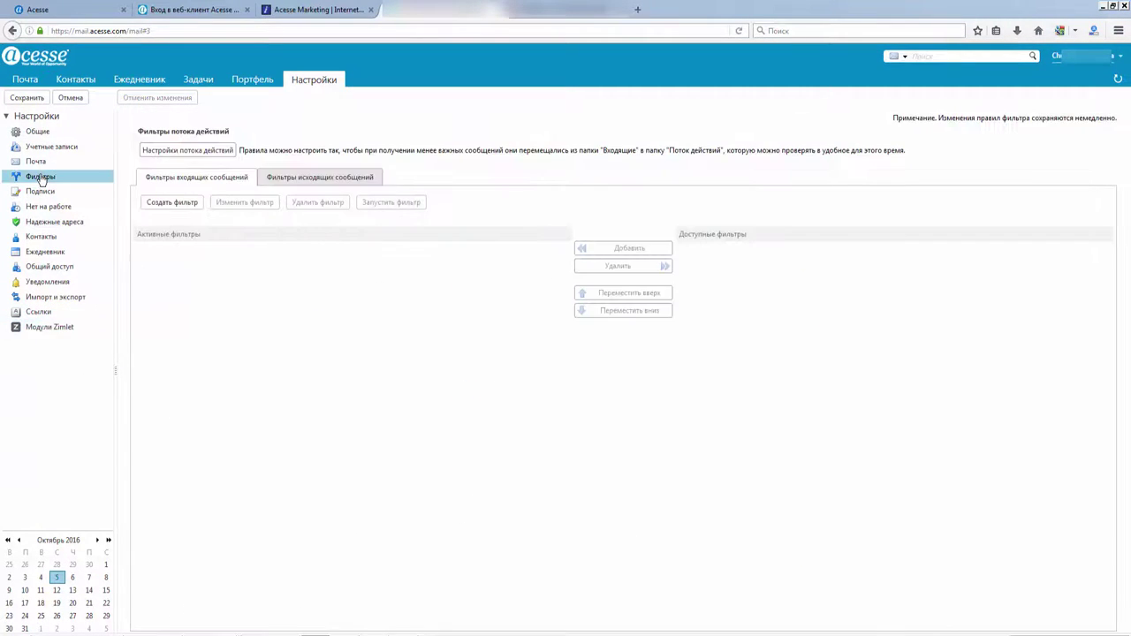
- Compare the outgoing and incoming message filters, and view the new-mail check intervals in the Почта settings
left_click(287, 179)
left_click(187, 178)
left_click(69, 159)
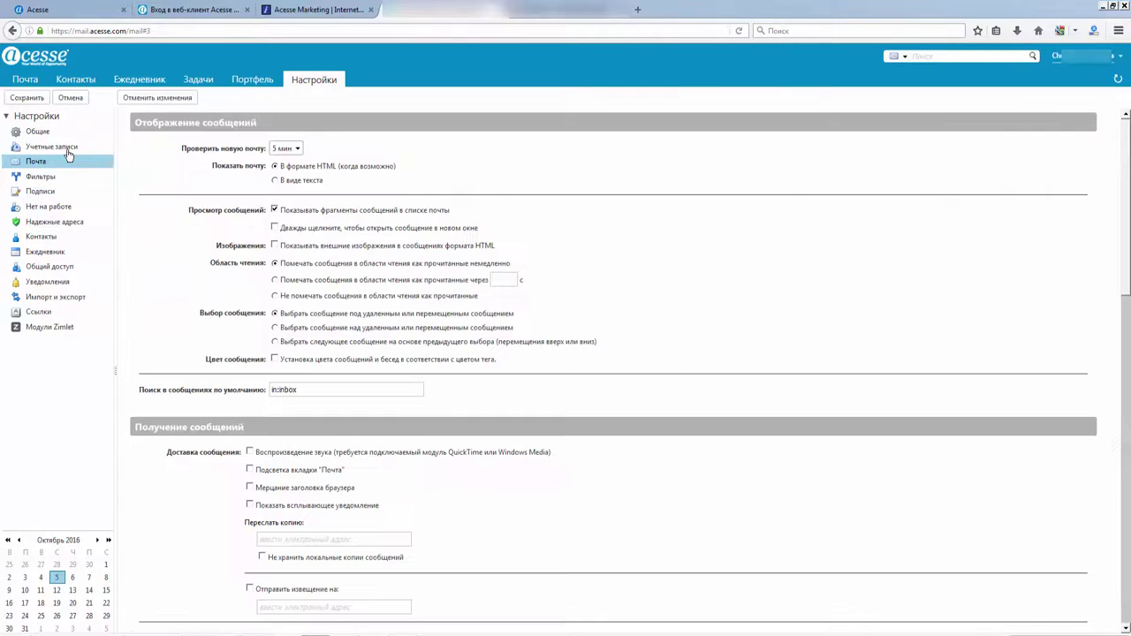
left_click(296, 149)
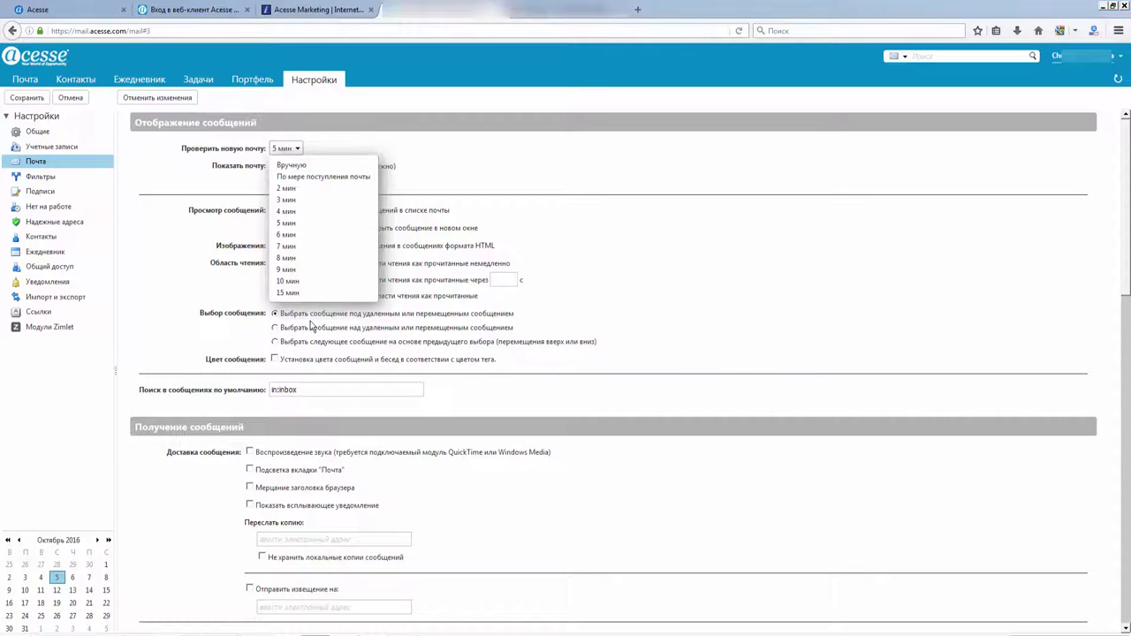
left_click(152, 237)
- Examine the remaining Почта settings, including receiving, composing, spam and POP access, plus the Учетные записи and Общие settings
scroll(165, 332, "down", 3)
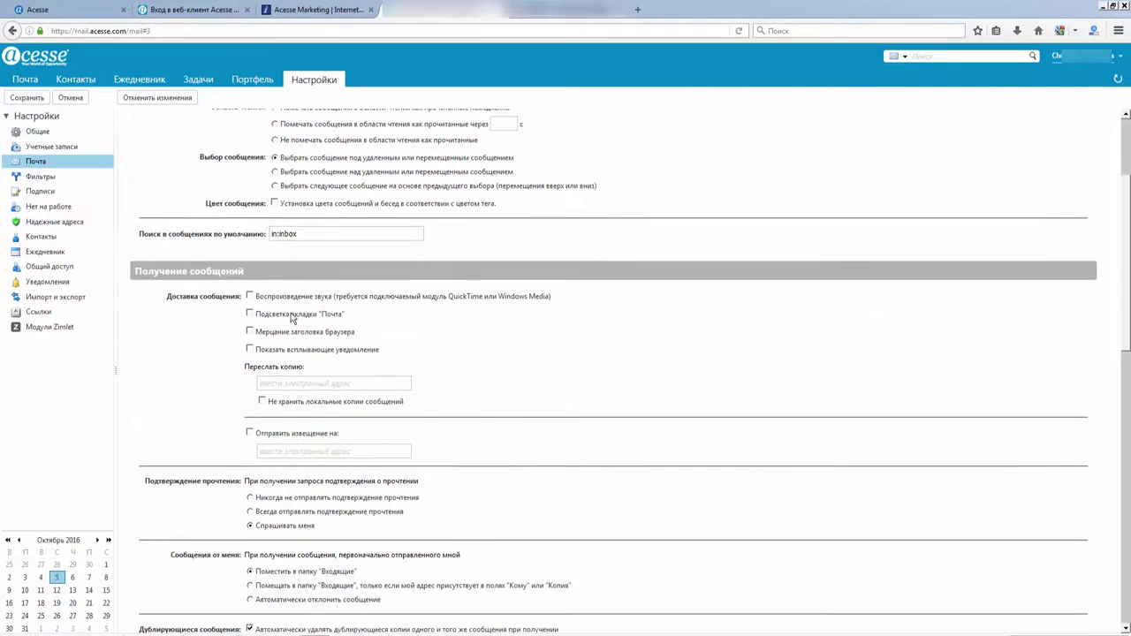
scroll(223, 389, "down", 5)
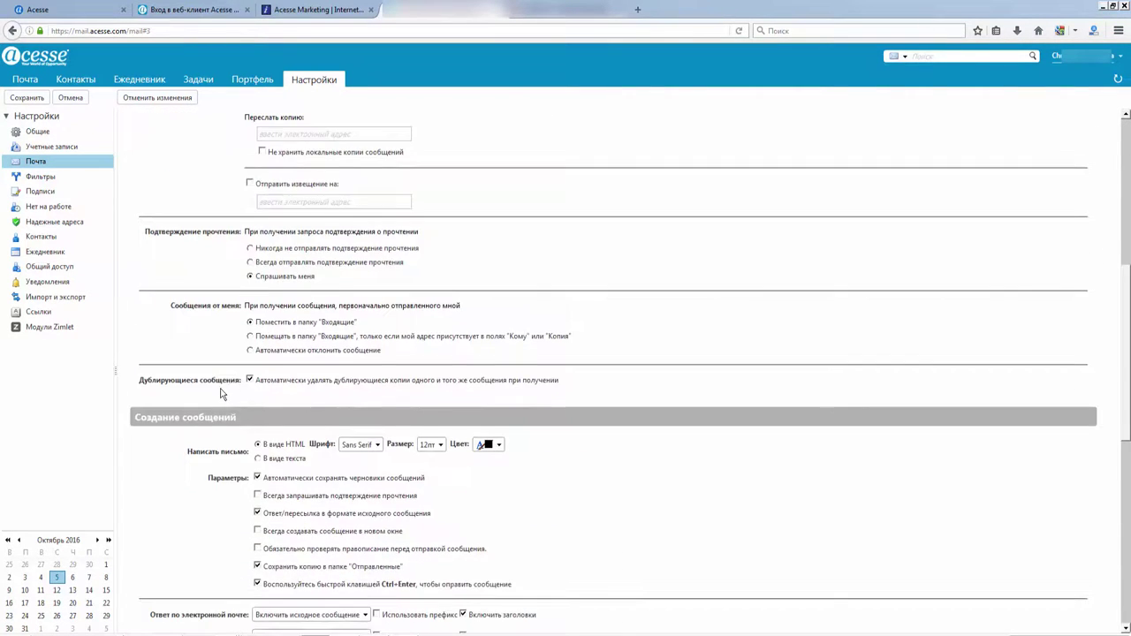
scroll(222, 394, "down", 7)
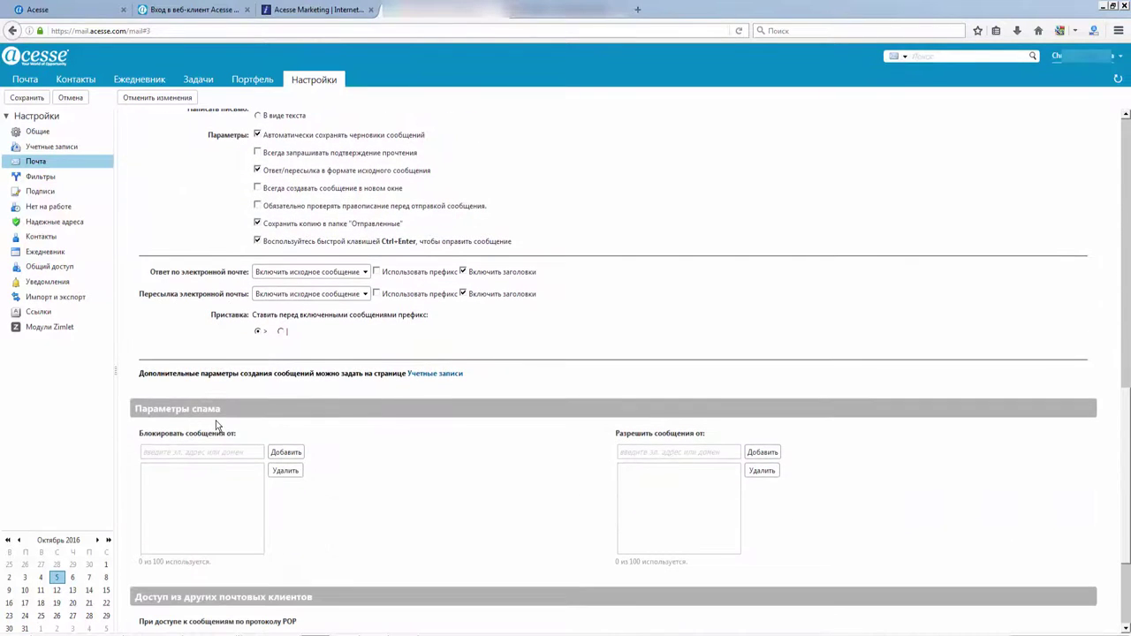
scroll(219, 429, "down", 3)
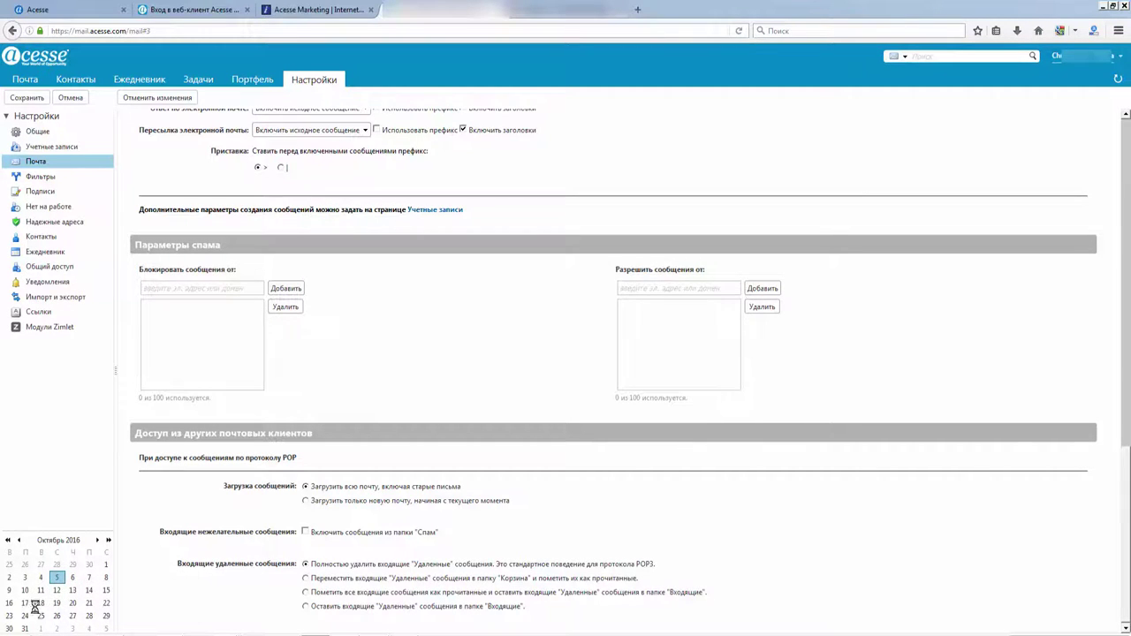
left_click(46, 146)
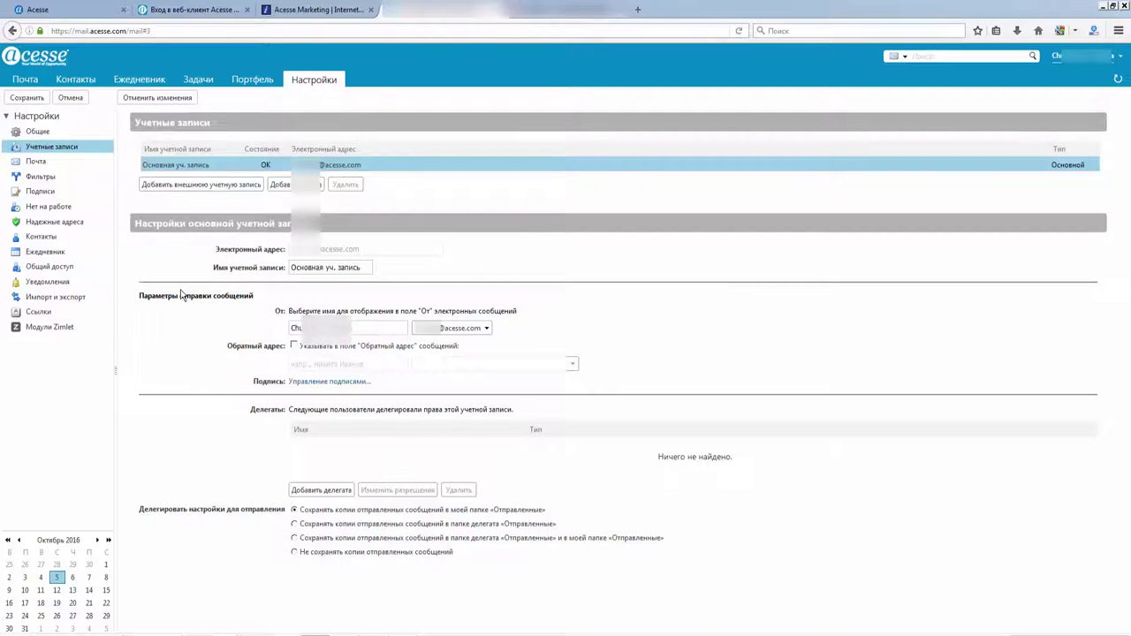
left_click(41, 131)
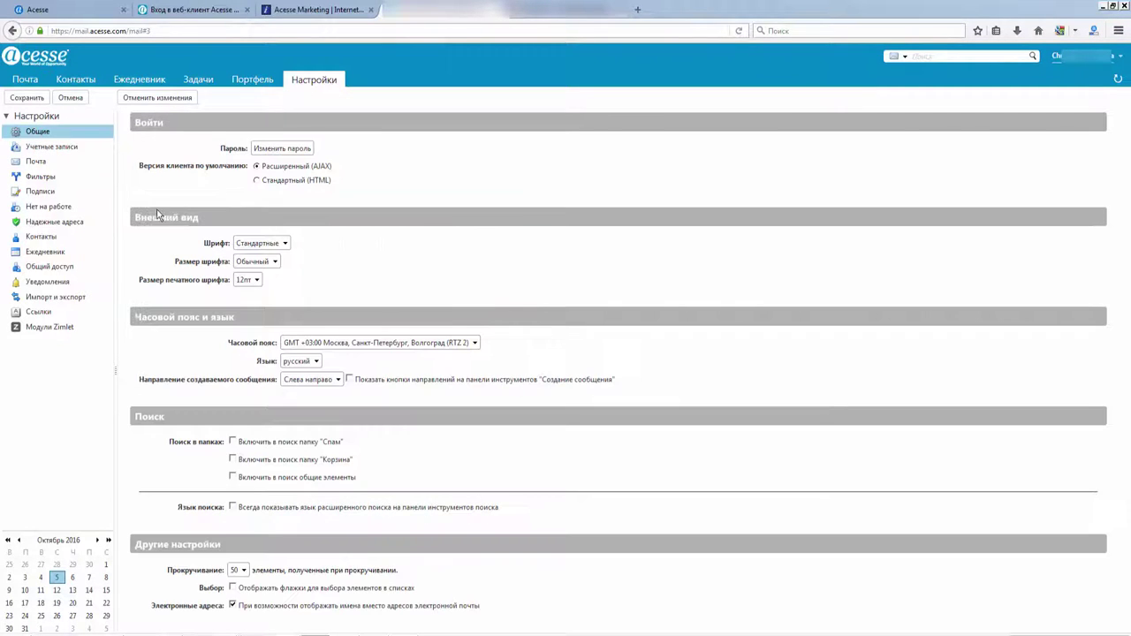
- Leave the settings for Портфель without saving the changes, and view the file upload form
left_click(245, 81)
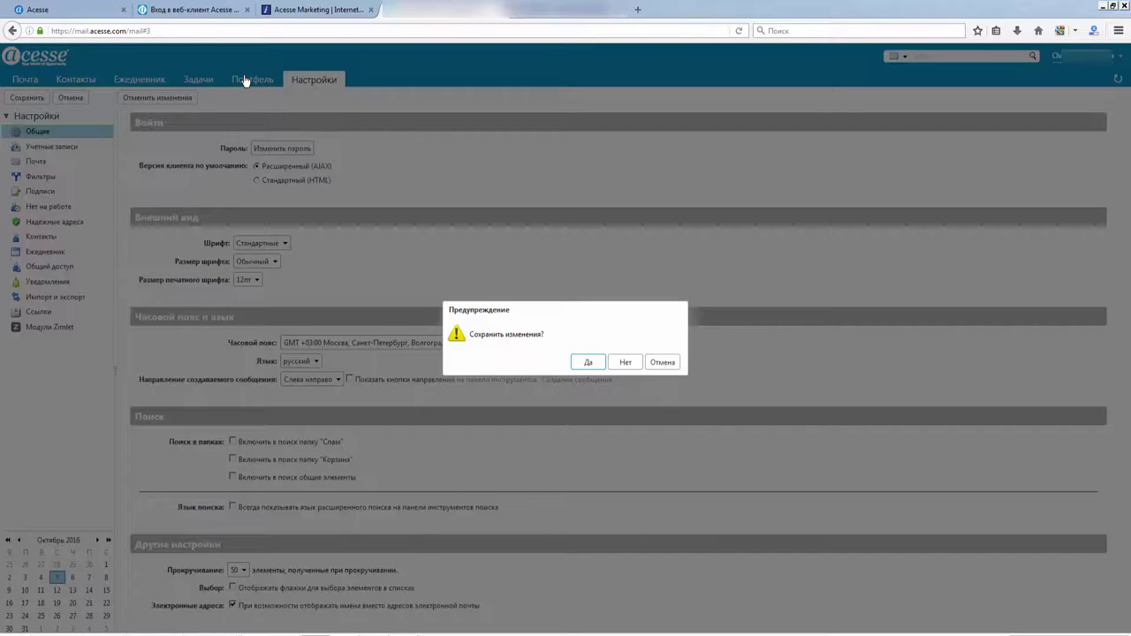
left_click(625, 364)
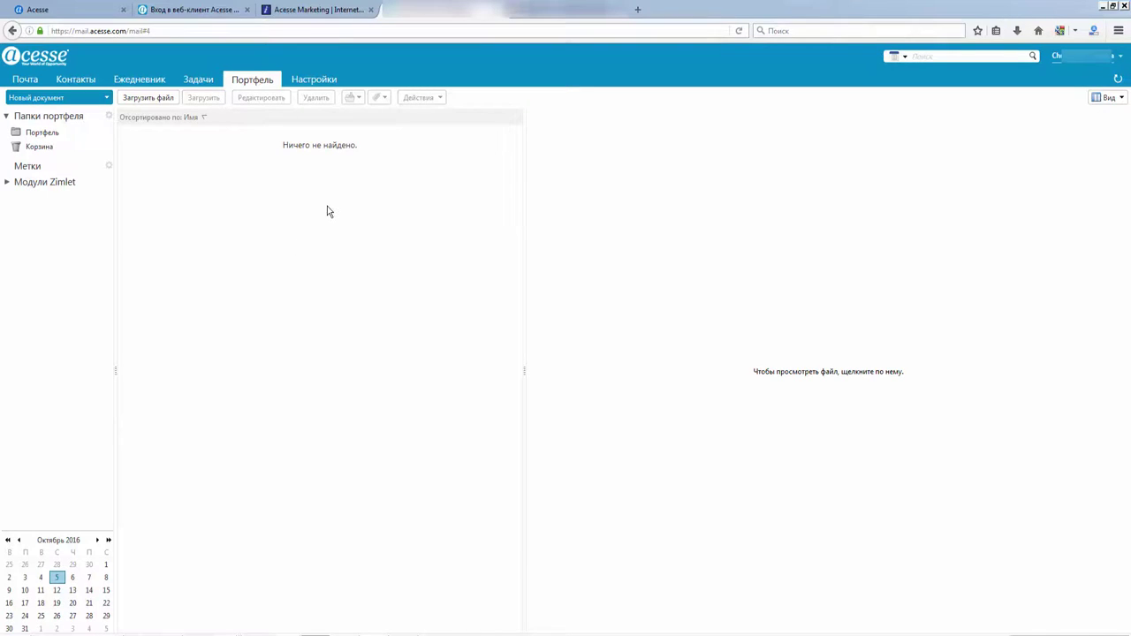
left_click(148, 97)
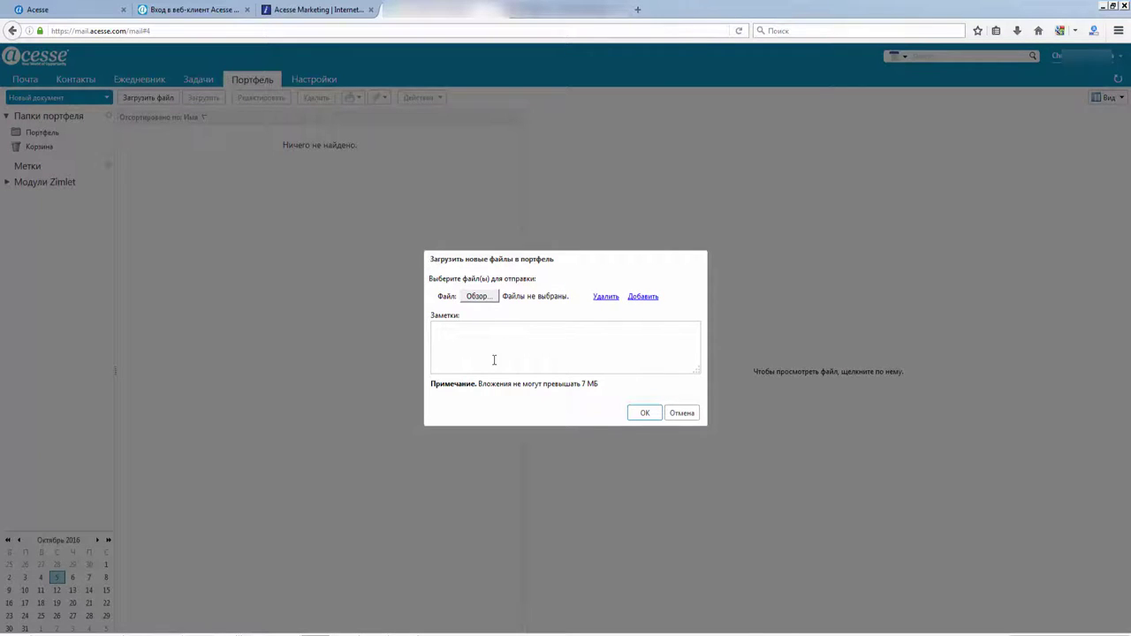
left_click(681, 413)
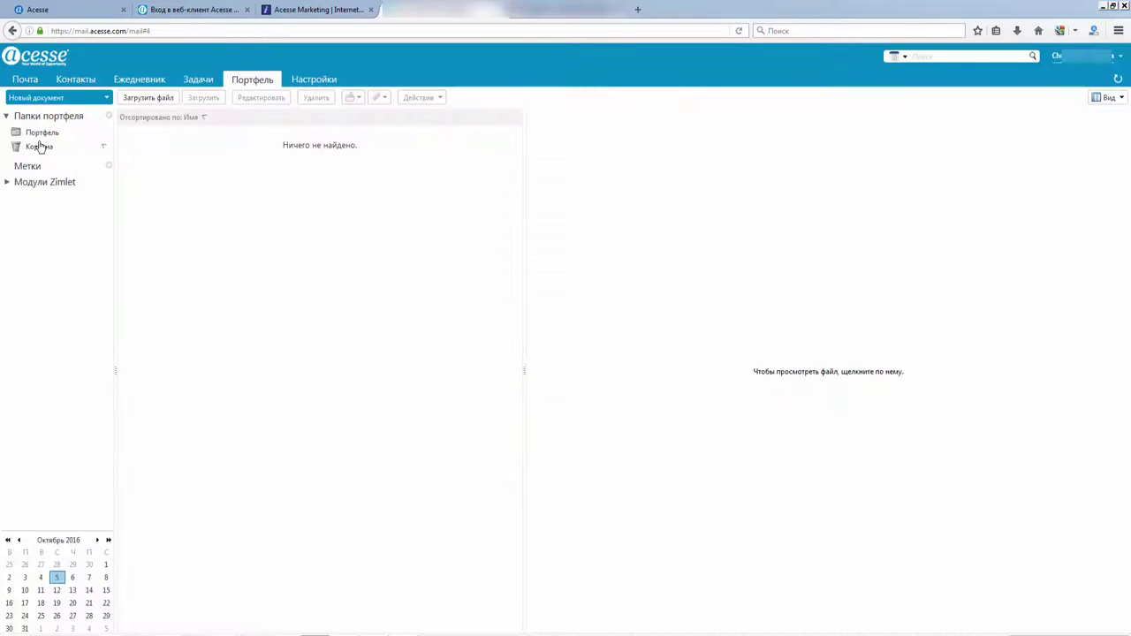
- Open a new task form in Задачи and examine its priority and task list choices
left_click(196, 80)
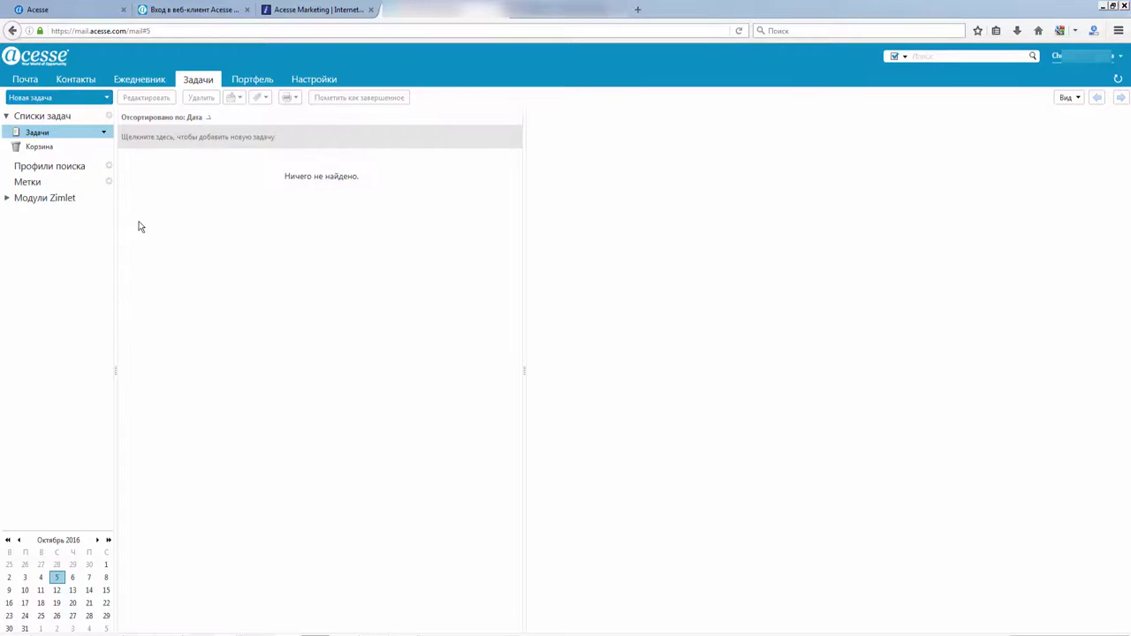
left_click(31, 97)
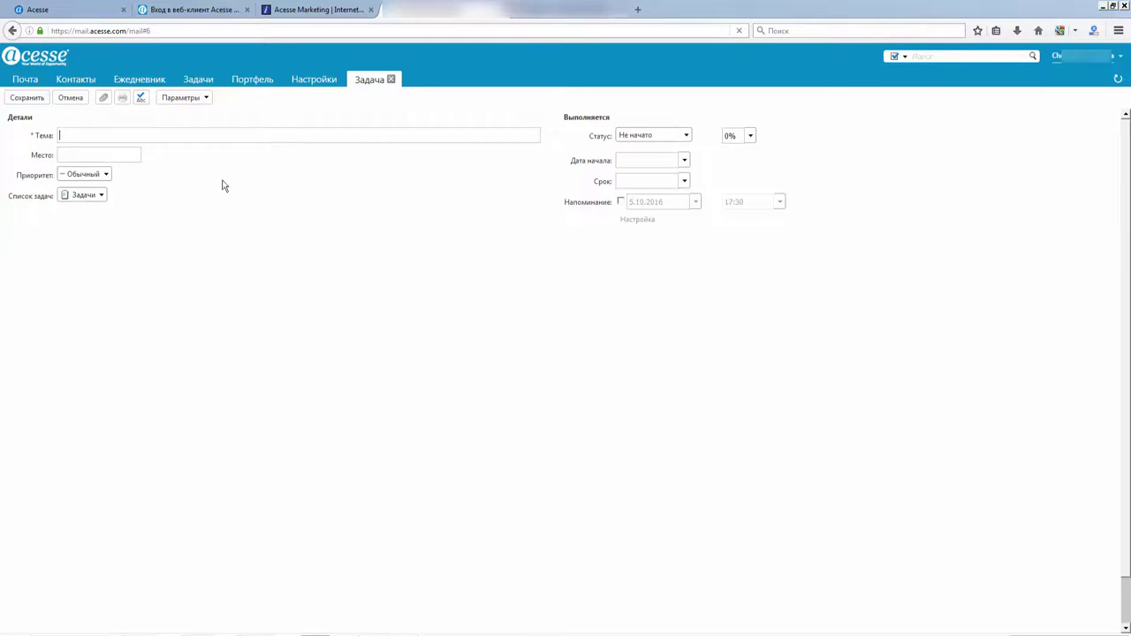
left_click(96, 175)
left_click(172, 202)
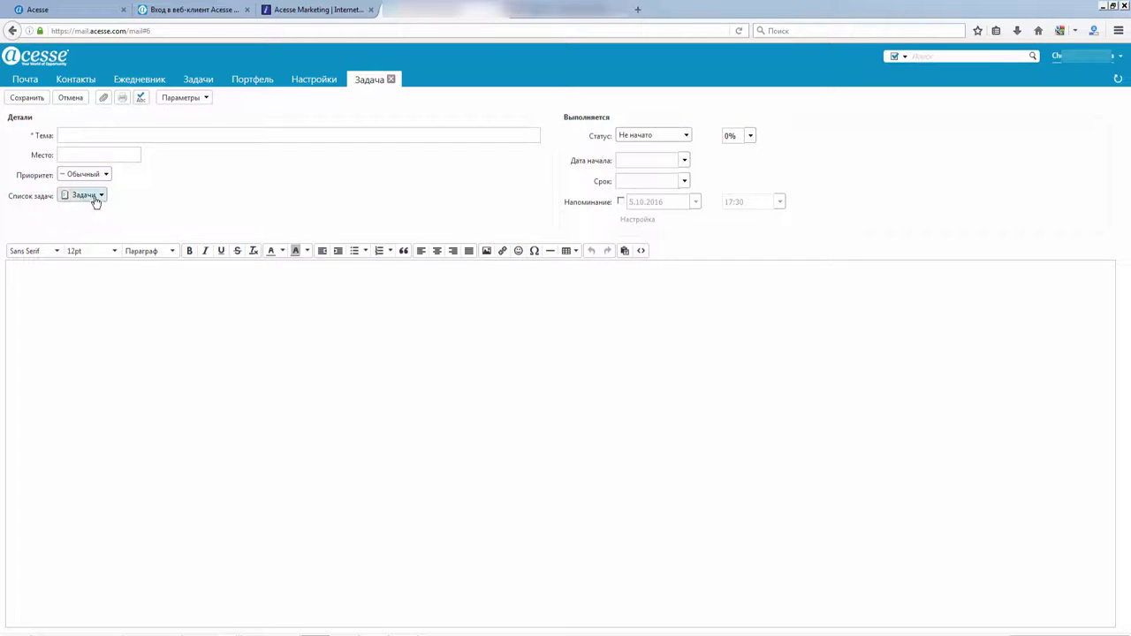
left_click(95, 198)
left_click(142, 200)
- Try out the task reminder and its date choices, and close the new task without saving
left_click(621, 202)
left_click(698, 202)
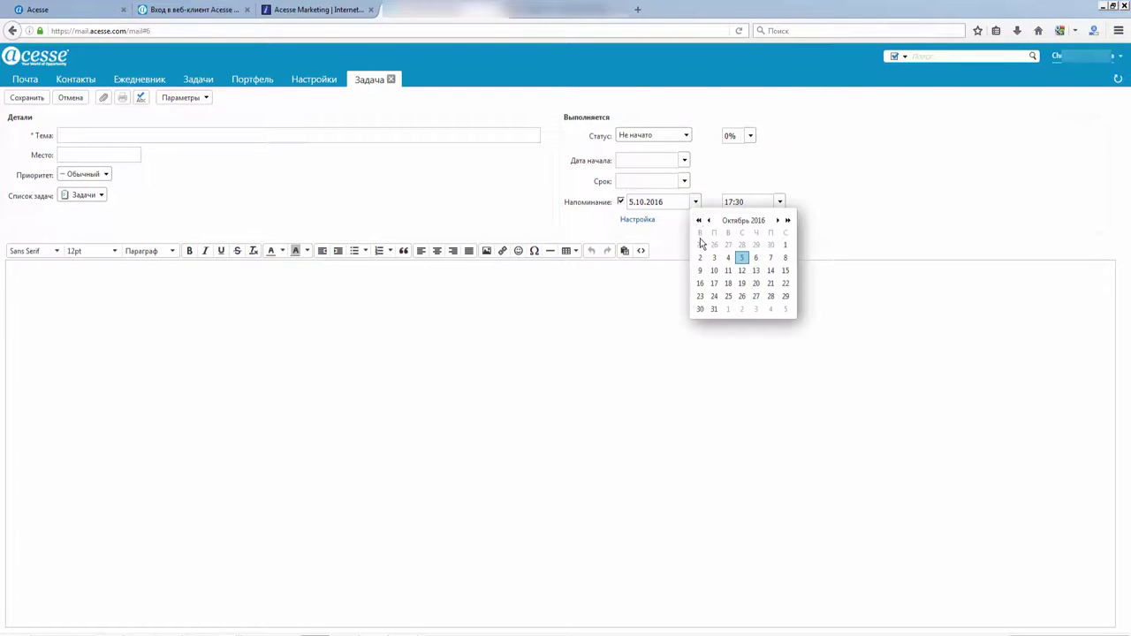
left_click(823, 190)
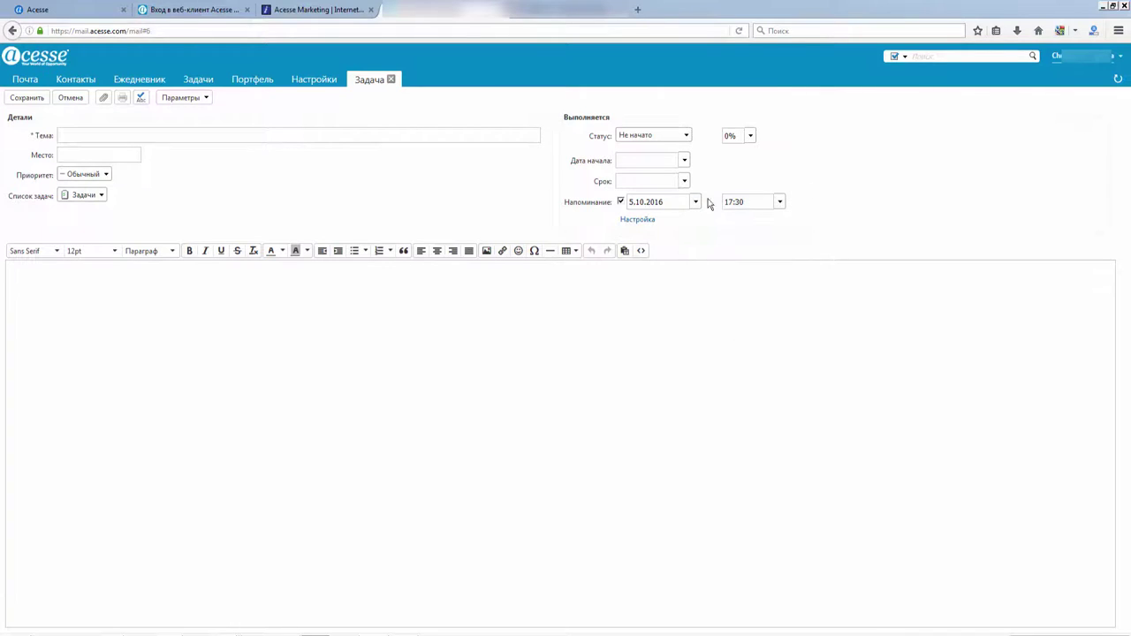
left_click(621, 201)
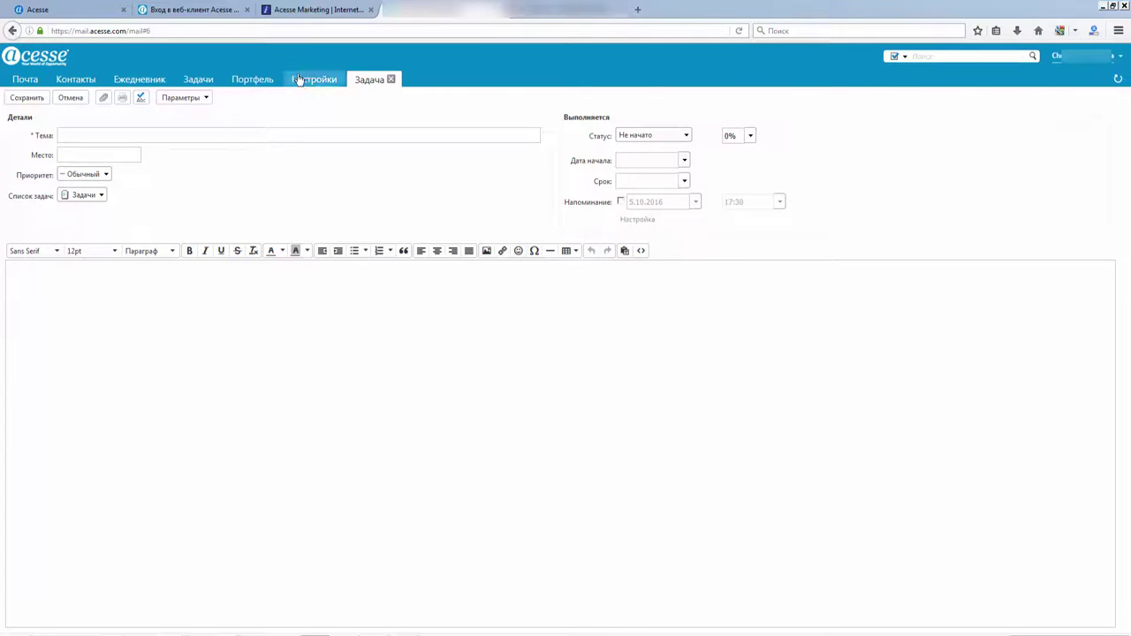
left_click(391, 80)
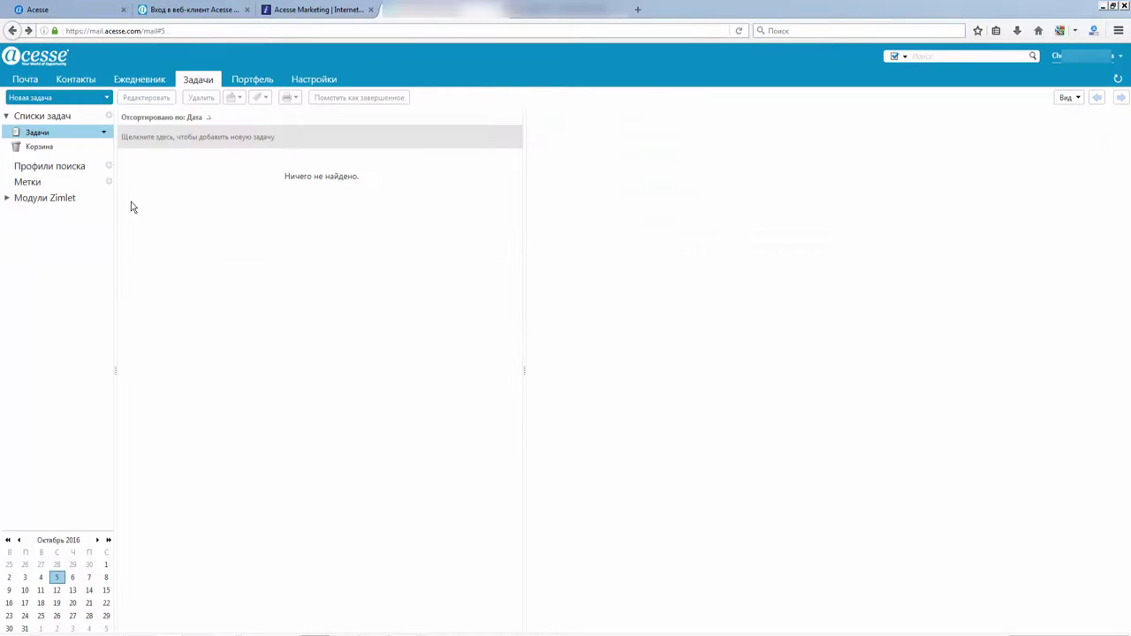
- View the quick appointment form in Ежедневник for Tuesday 4 October at noon, without creating an appointment
left_click(137, 79)
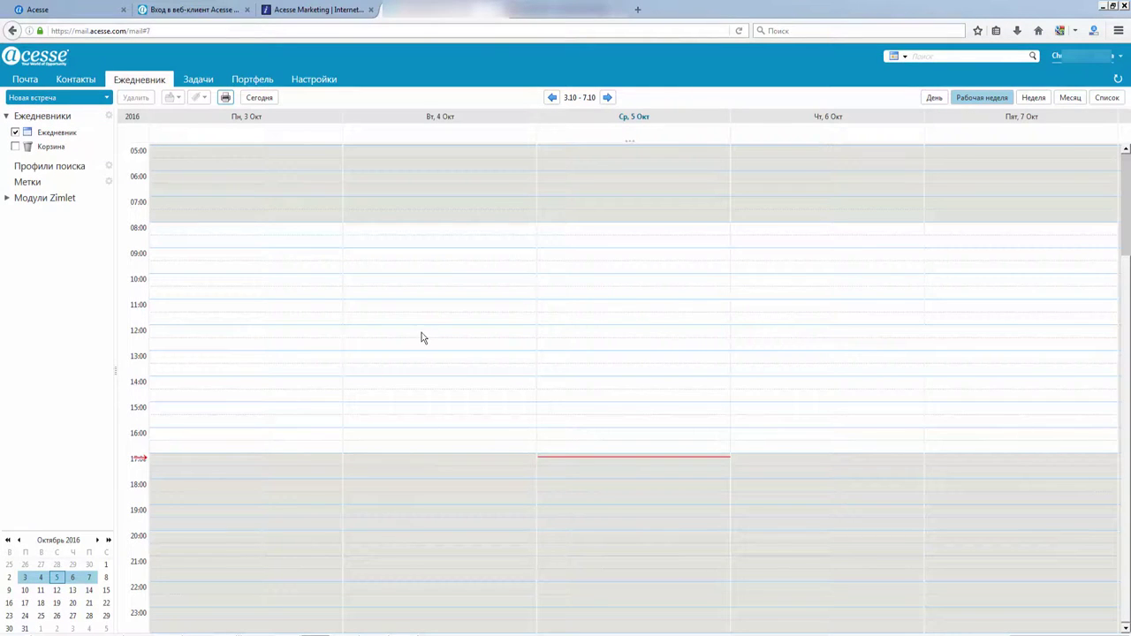
double_click(450, 331)
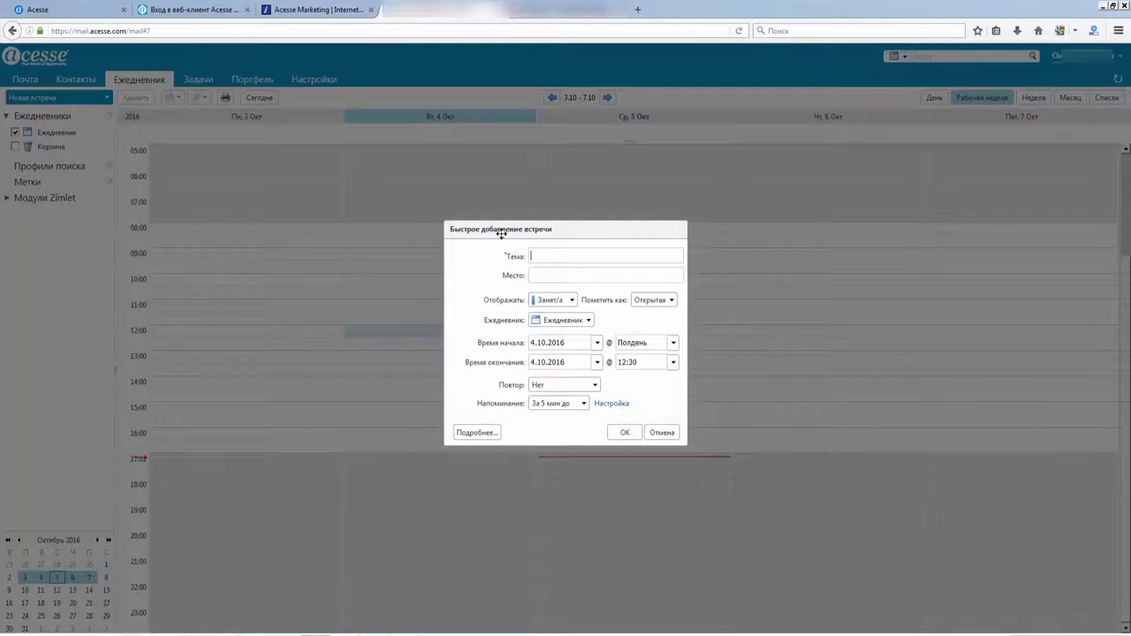
left_click(663, 433)
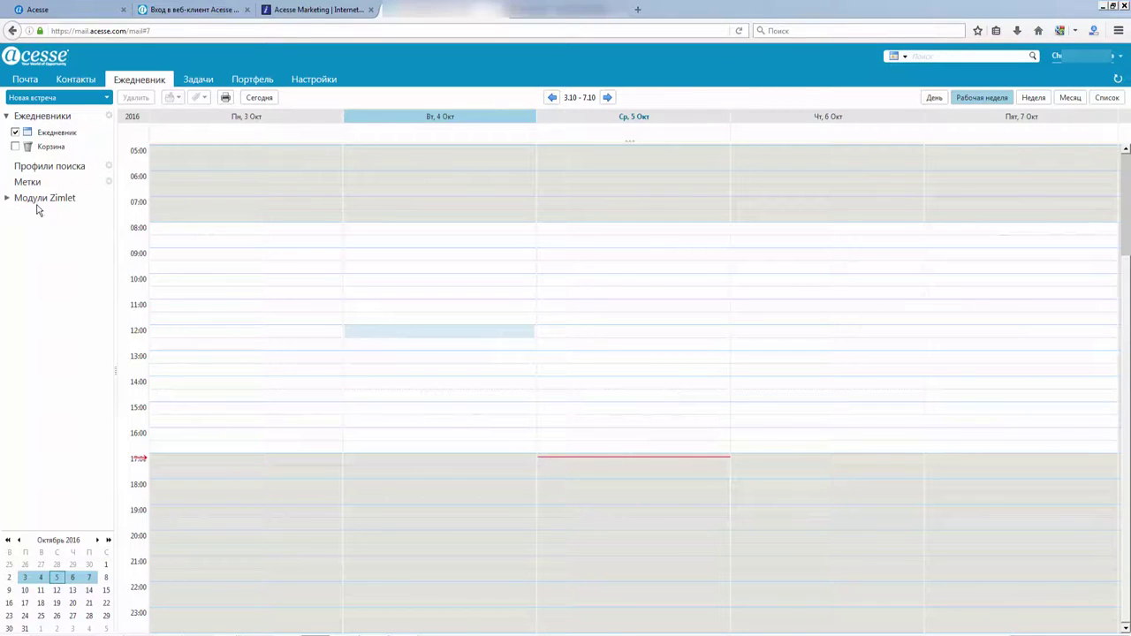
- Examine the fields of a new contact form in Контакты, without creating a contact
left_click(78, 80)
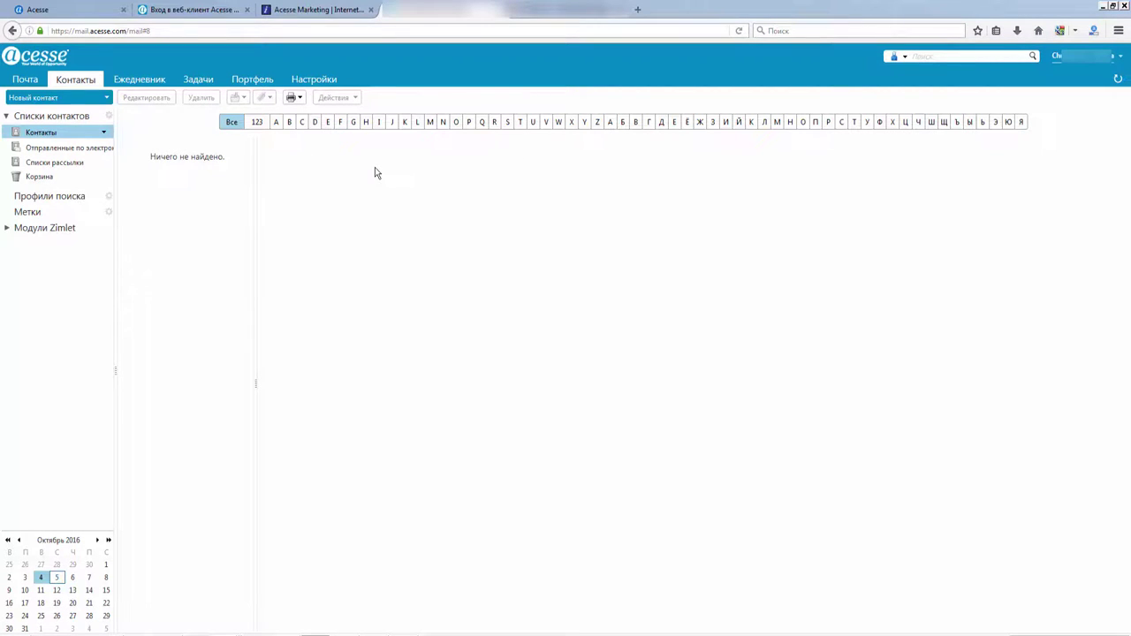
left_click(46, 98)
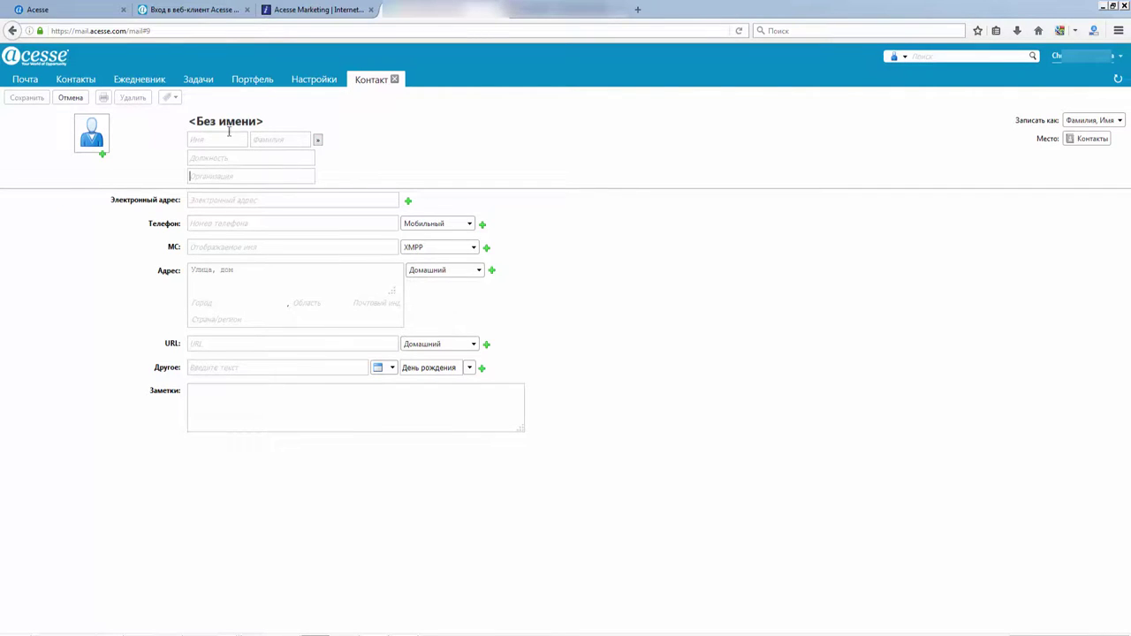
left_click(70, 97)
- Open a new message in Почта and examine the file chooser and the available attachment sources
left_click(24, 81)
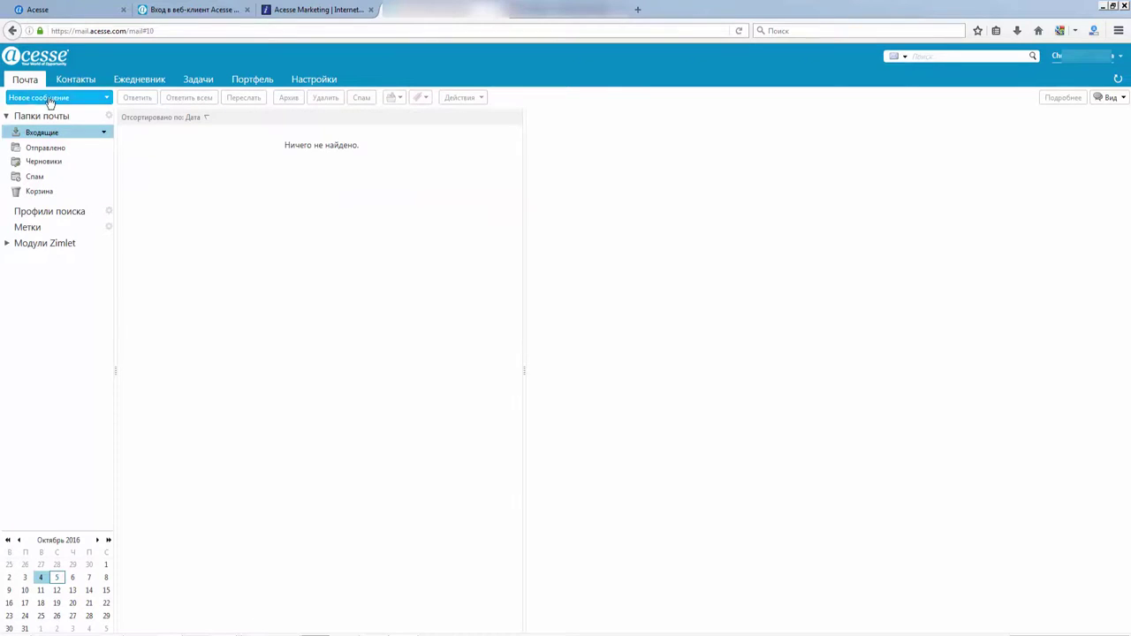
left_click(48, 99)
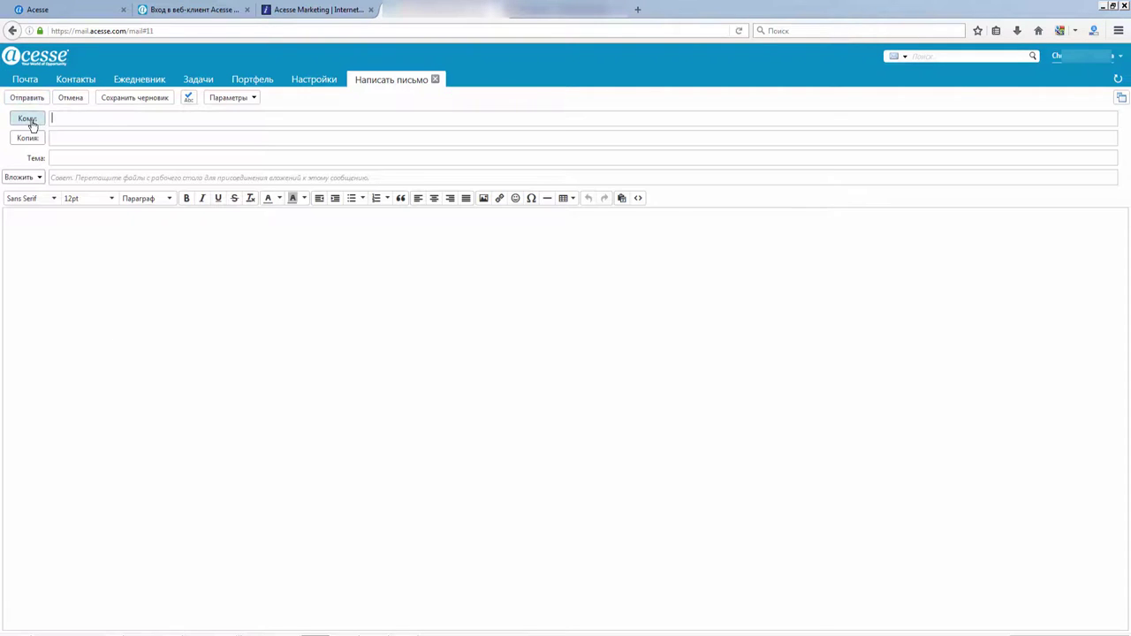
left_click(34, 177)
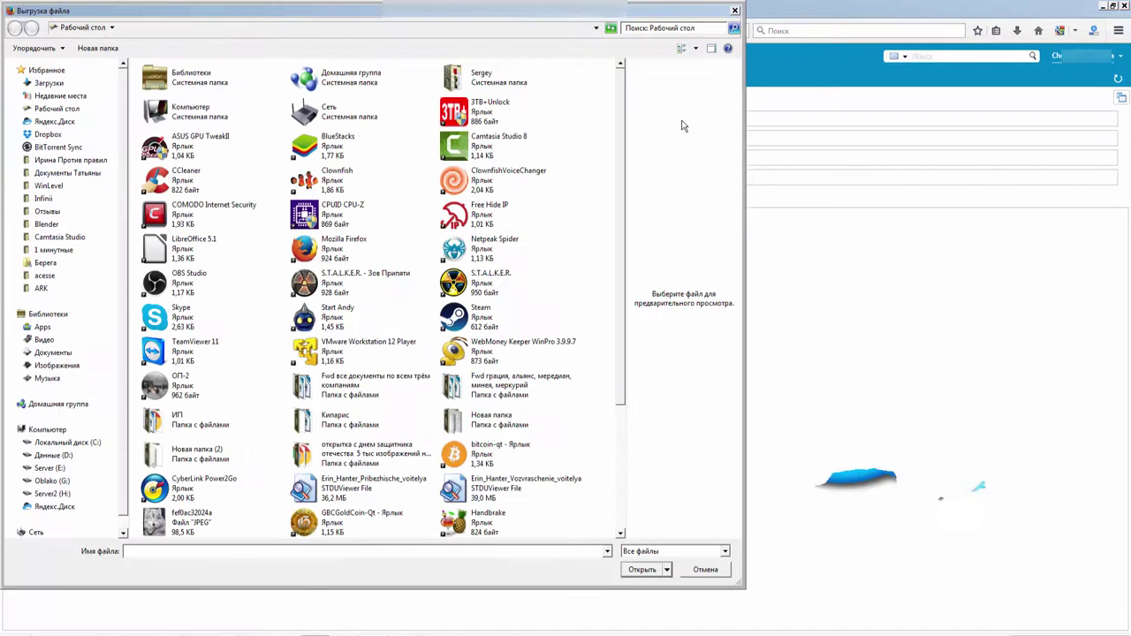
left_click(735, 9)
left_click(40, 177)
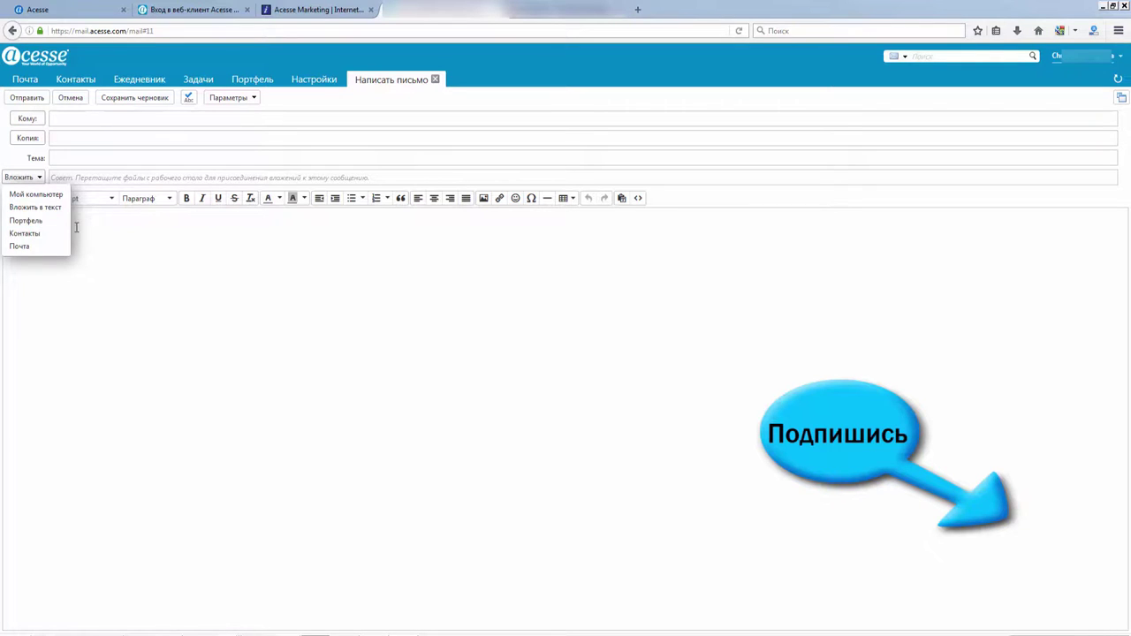
left_click(102, 221)
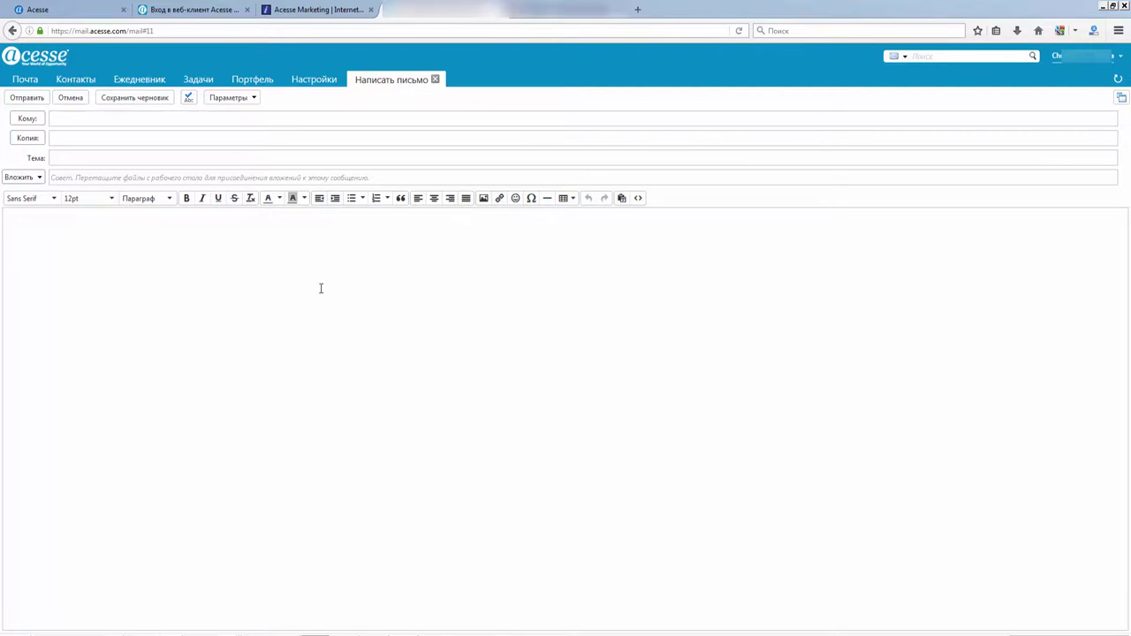
- View the message's format, priority and read-receipt options, and close the unsent message
left_click(243, 100)
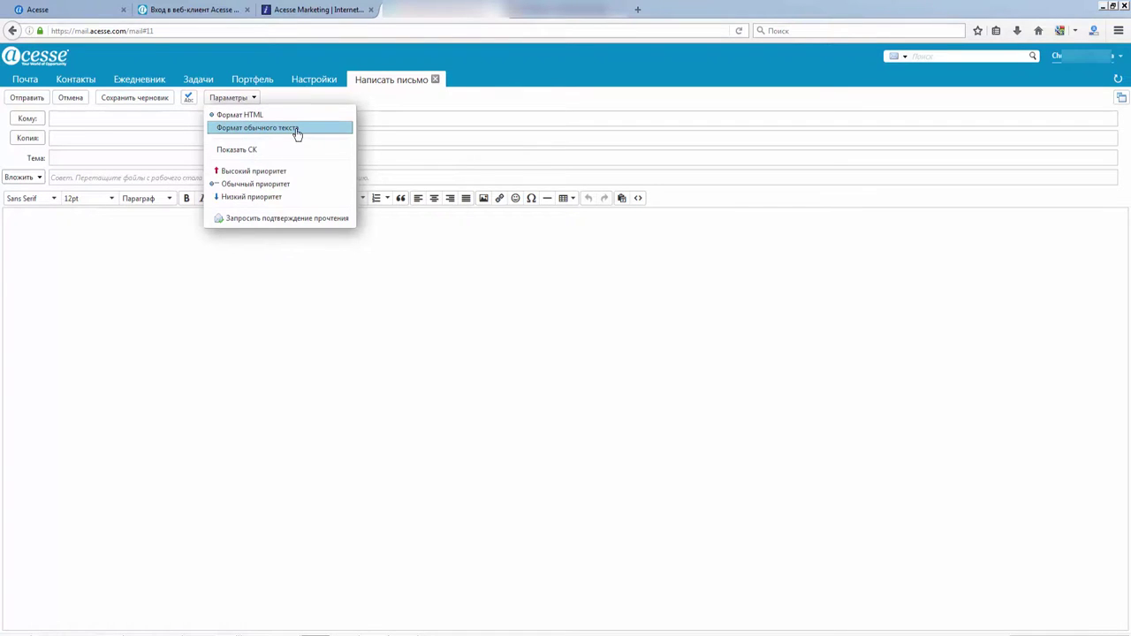
left_click(175, 117)
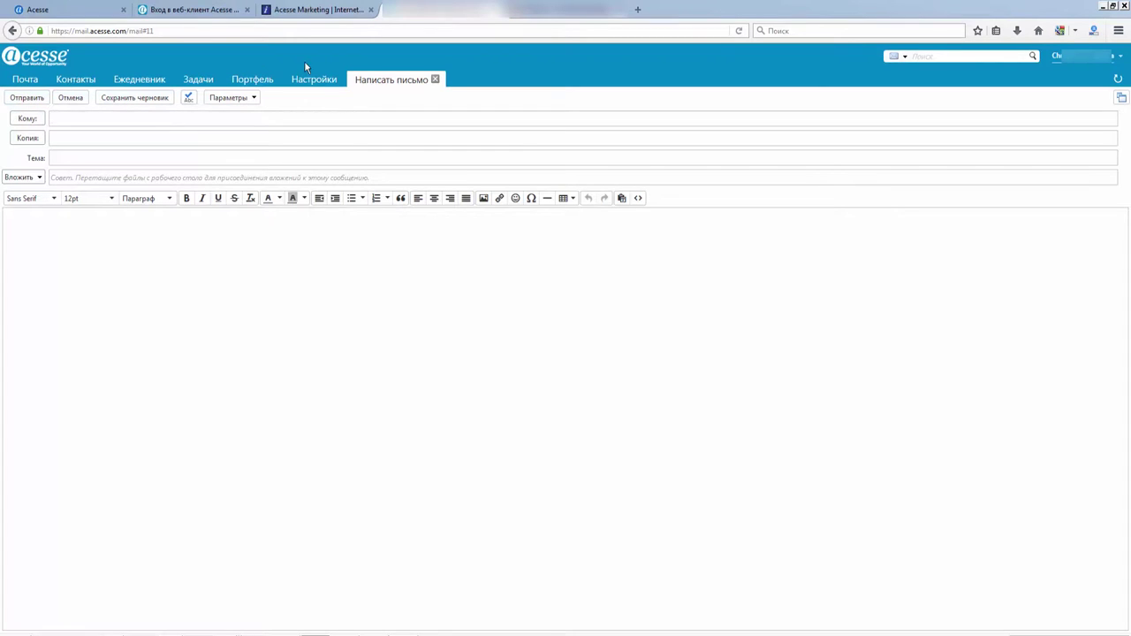
left_click(435, 79)
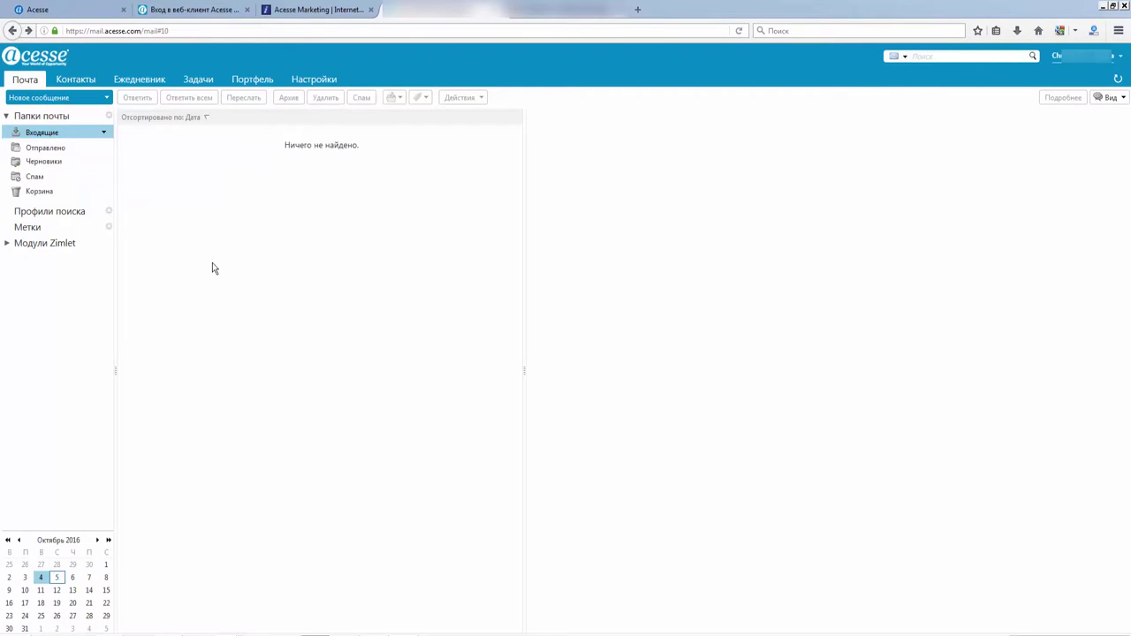